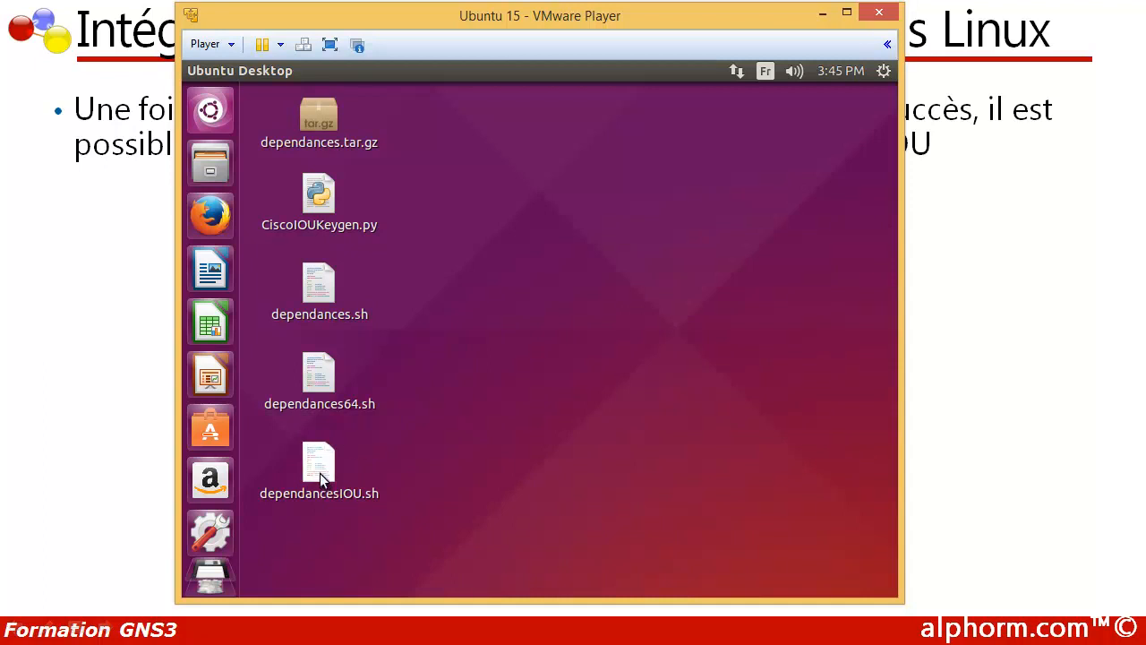
Step: Open dependancesIOU.sh in gedit and review its libssl1, libcrypto, bison, flex and git installation commands
right_click(319, 473)
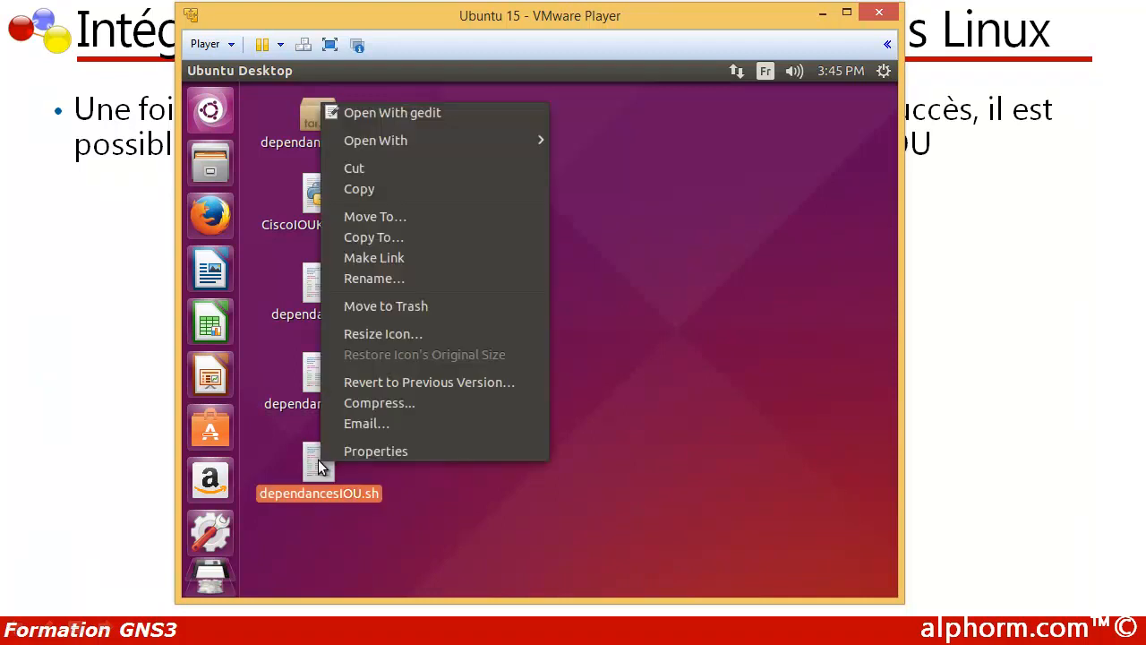
left_click(358, 116)
left_click(385, 281)
scroll(376, 307, "up", 7)
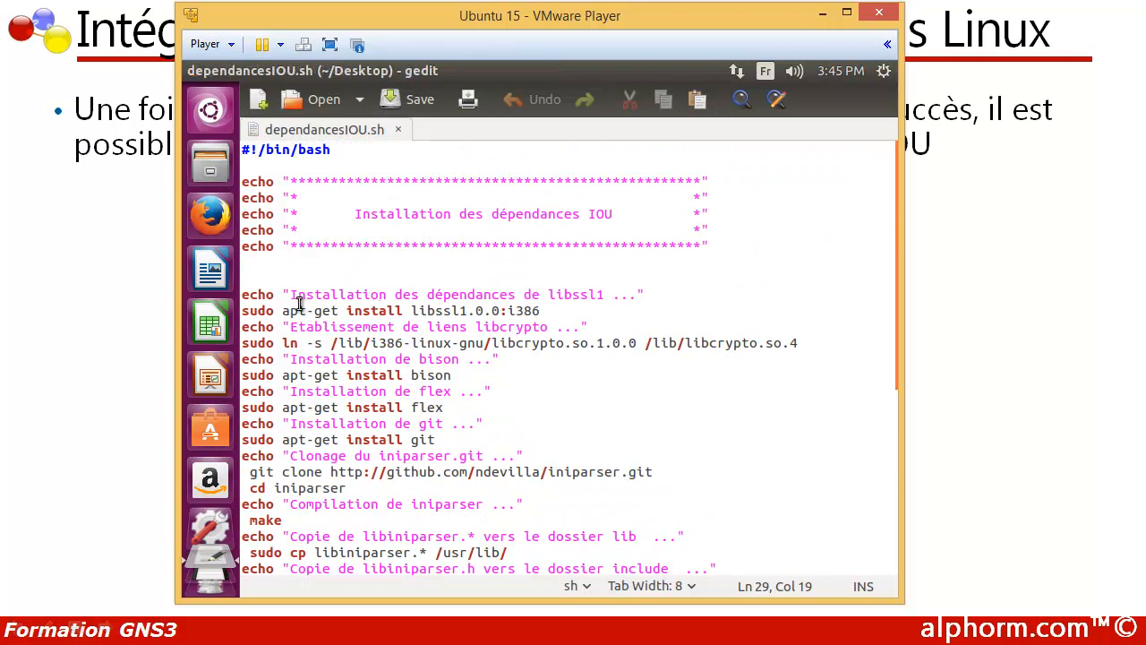
left_click_drag(414, 307, 481, 312)
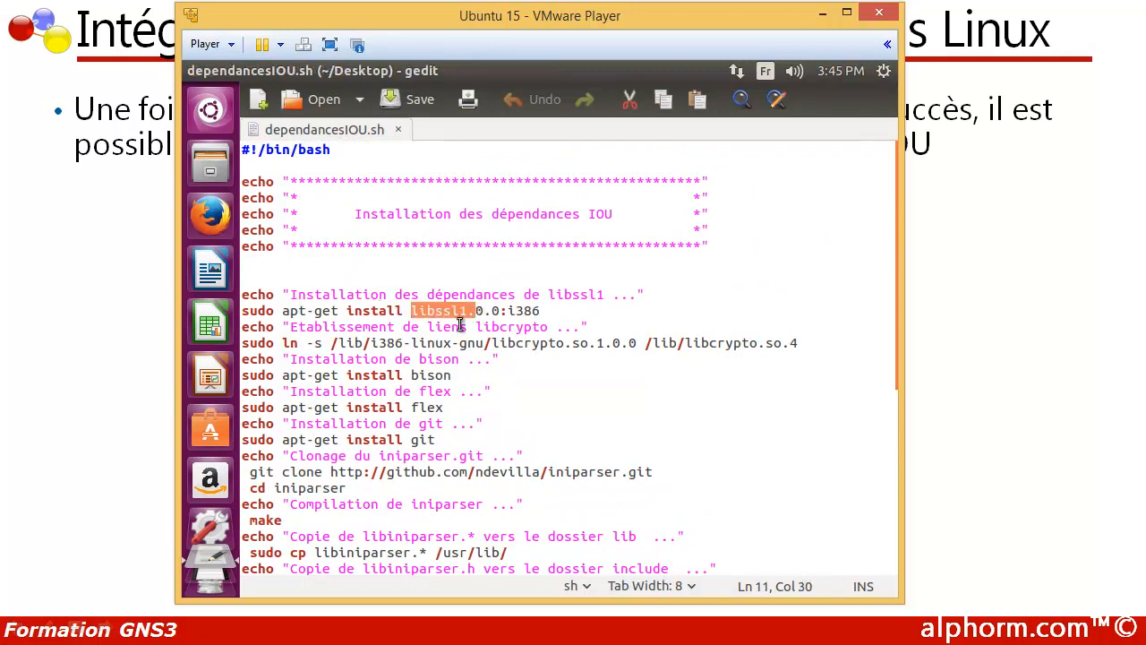
left_click_drag(410, 344, 472, 435)
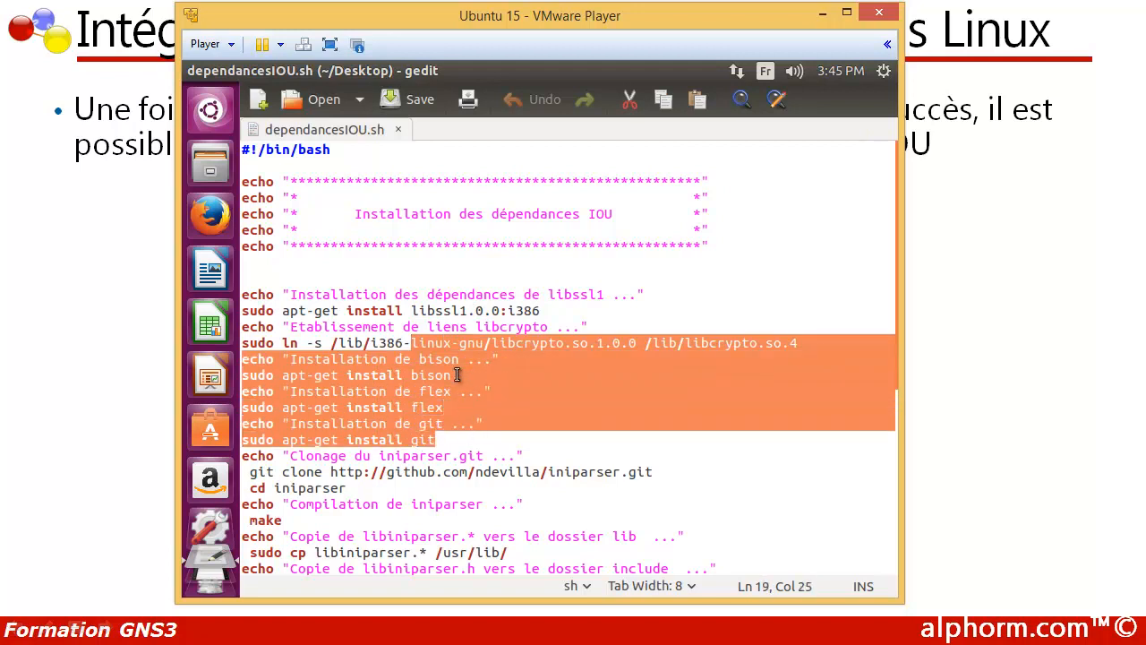
Step: Review the script's iniparser and CiscoIOUKeygen.py licence generation commands down to its end, and close the file
scroll(456, 374, "down", 1)
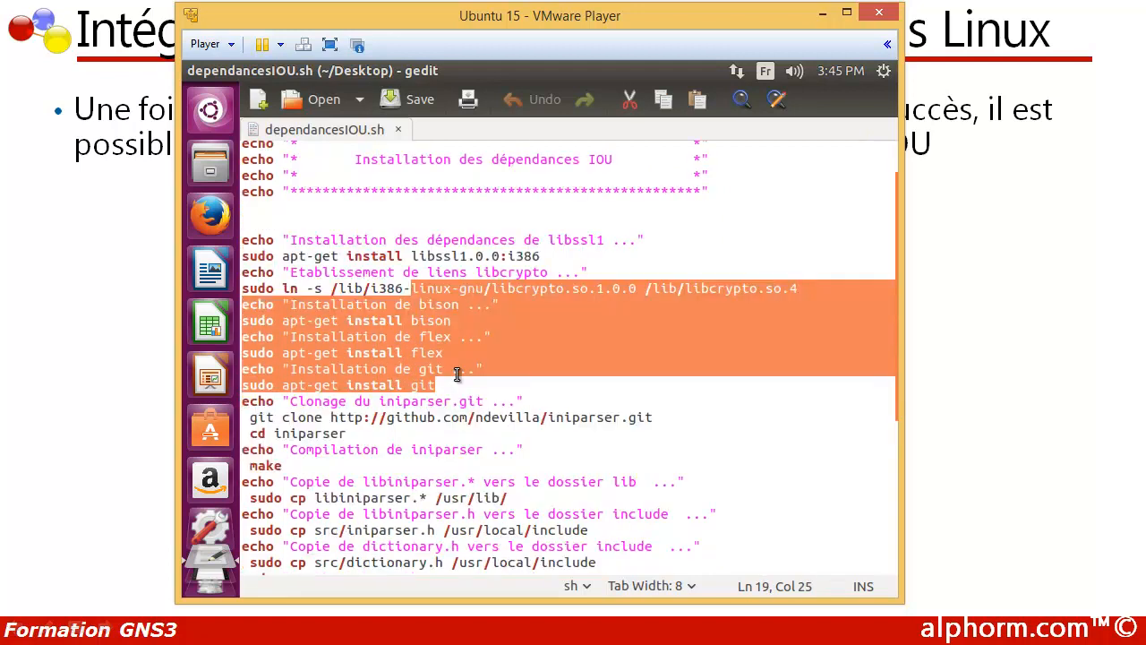
scroll(457, 374, "down", 1)
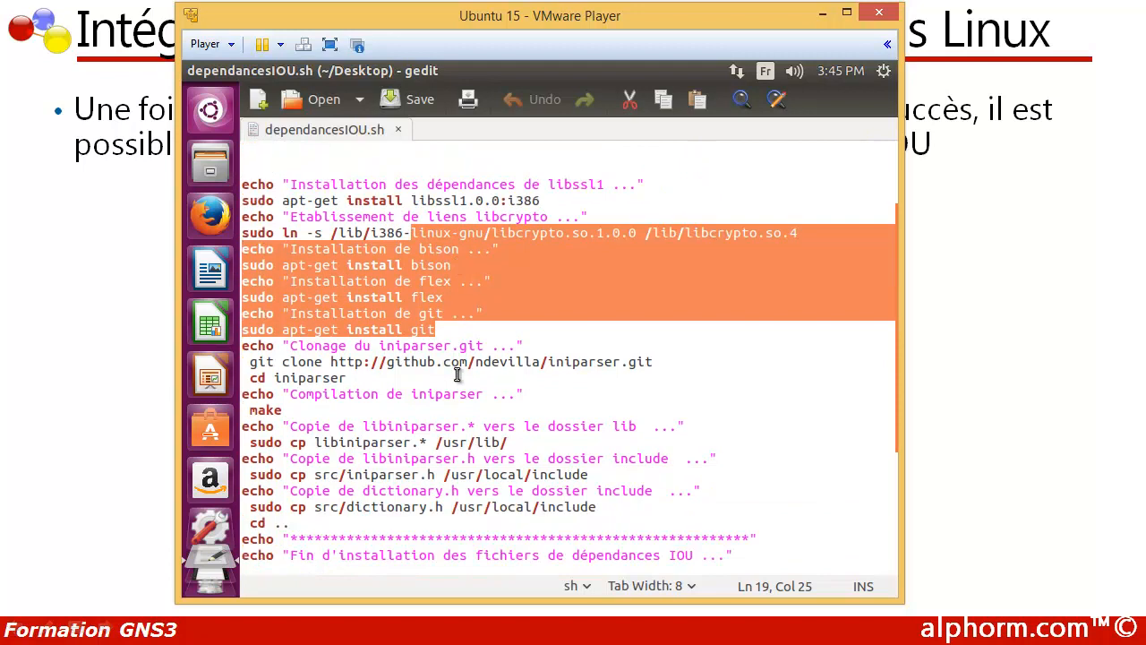
scroll(457, 374, "down", 4)
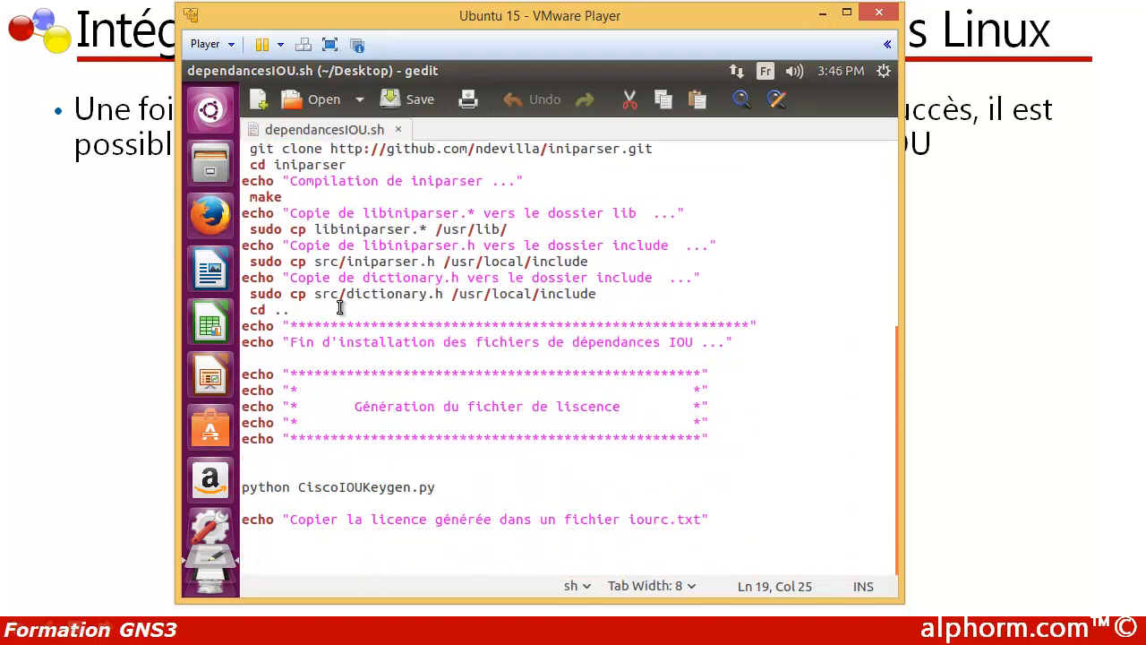
left_click_drag(242, 488, 446, 488)
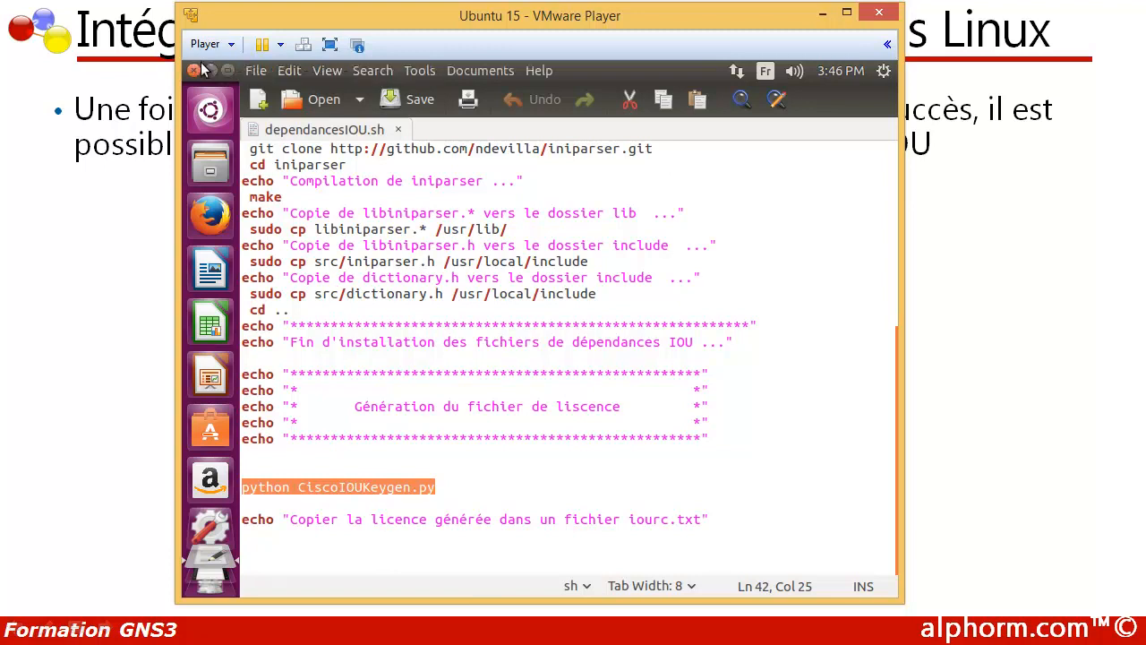
left_click(192, 72)
left_click(461, 229)
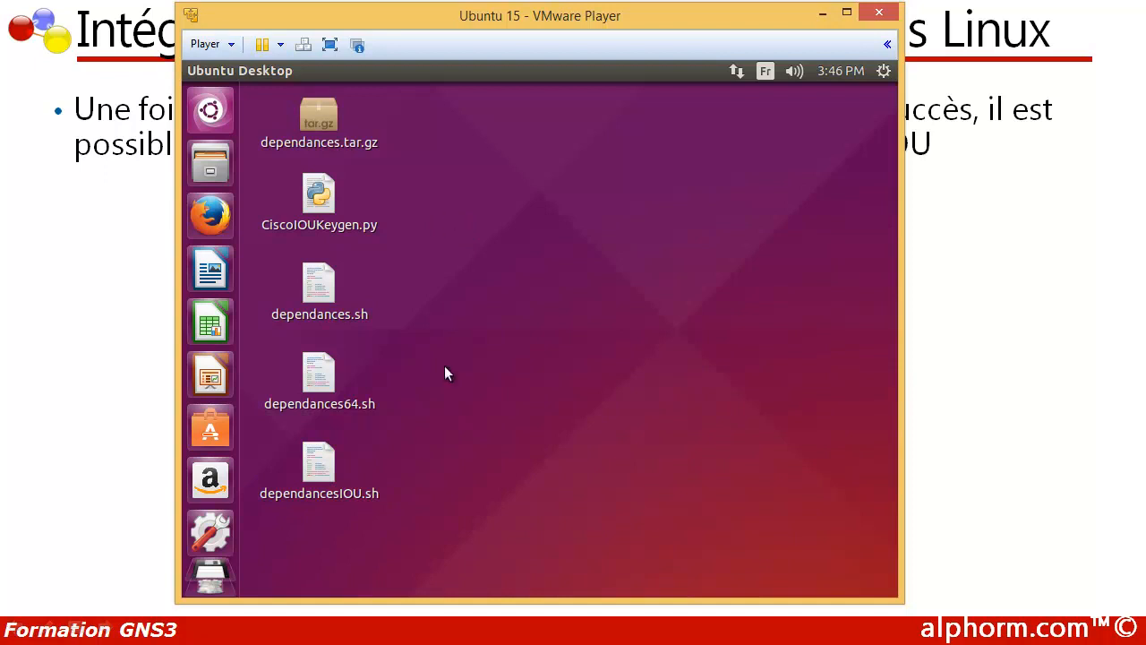
left_click(305, 202)
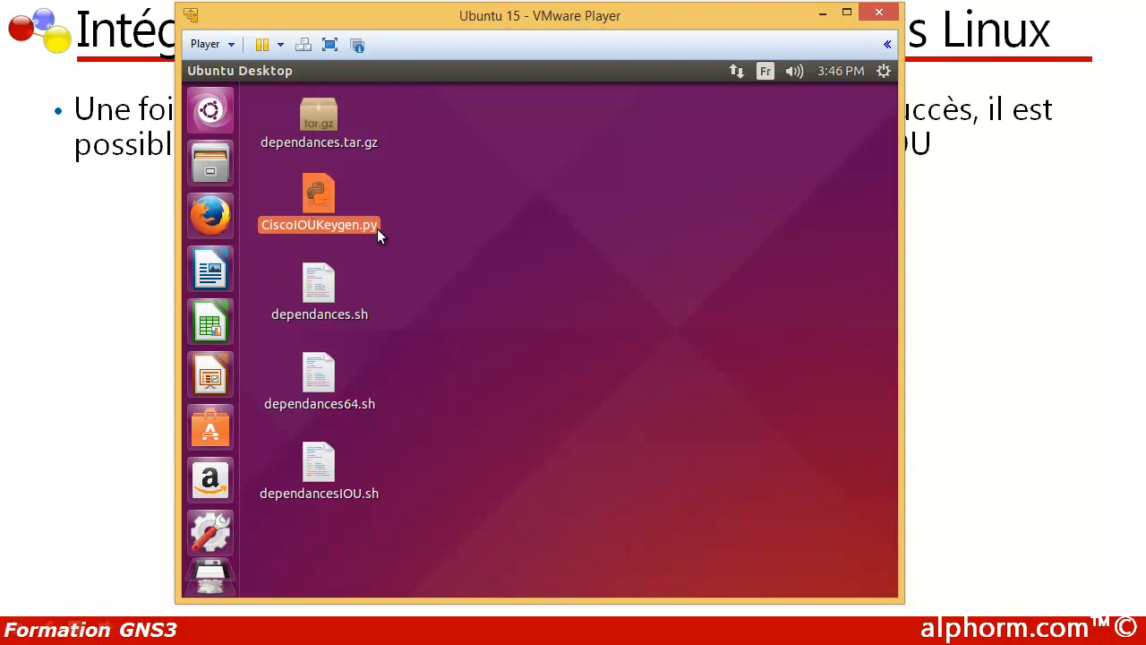
left_click(315, 483)
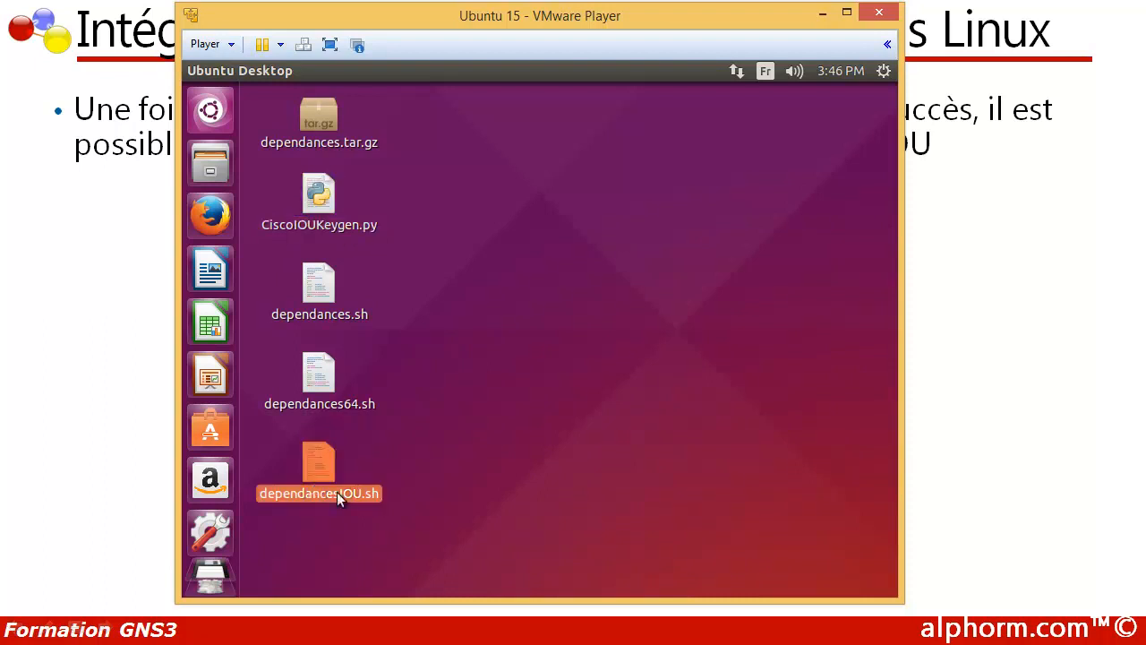
left_click(447, 361)
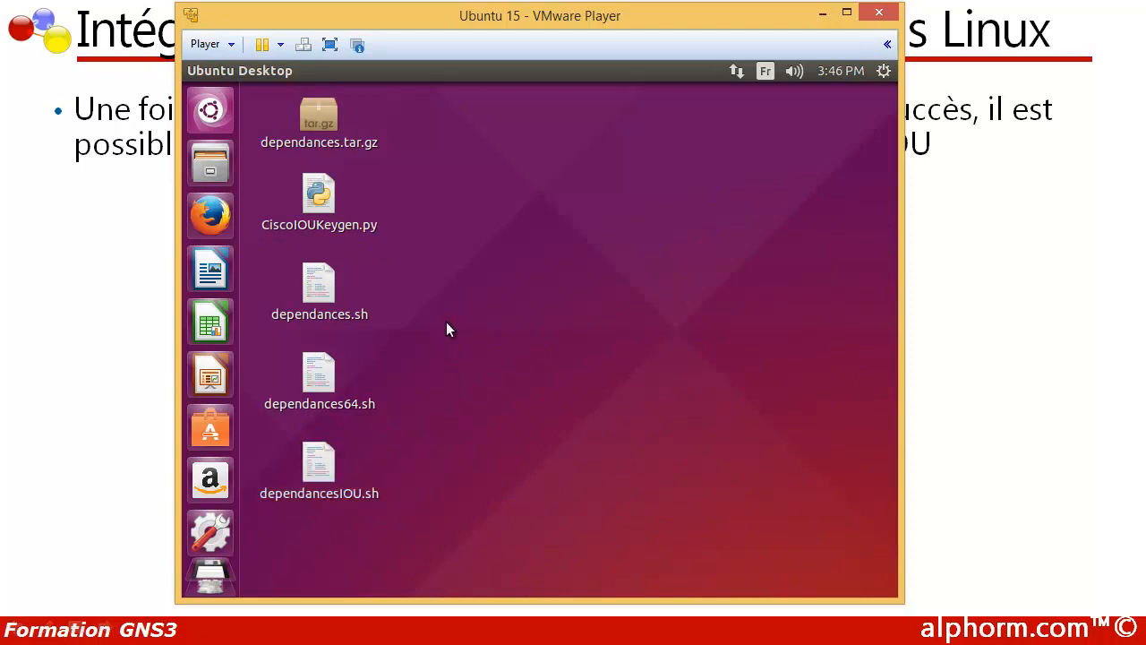
Step: Open a terminal, make its window narrower and place it beside the desktop's file icons
key("ctrl+alt+t")
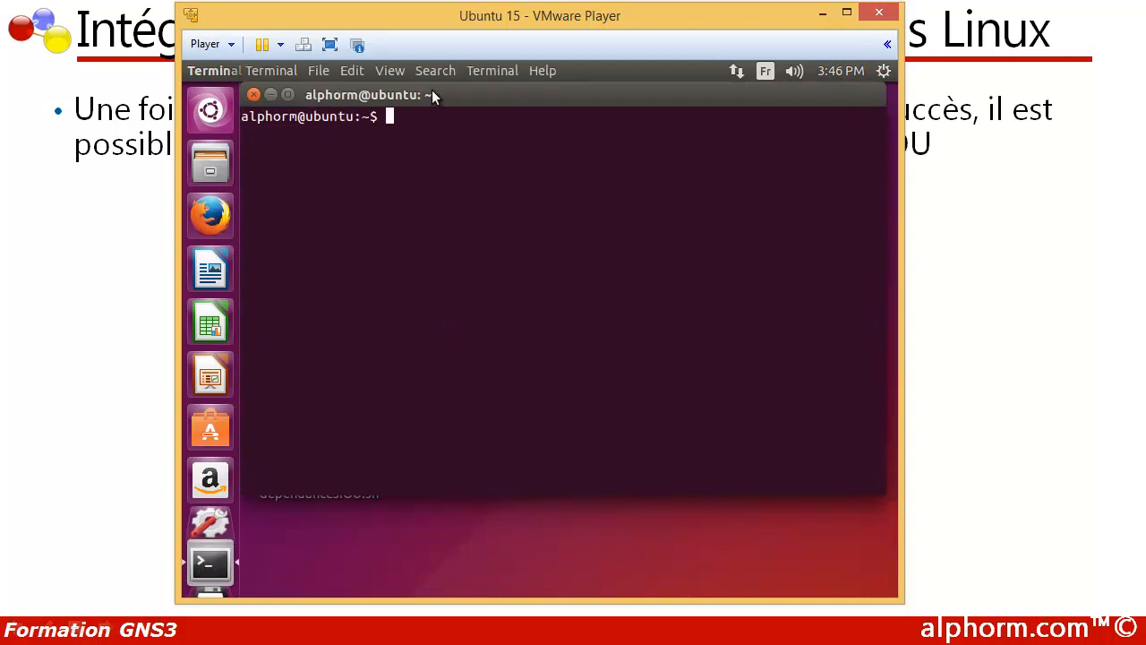
left_click_drag(428, 96, 439, 140)
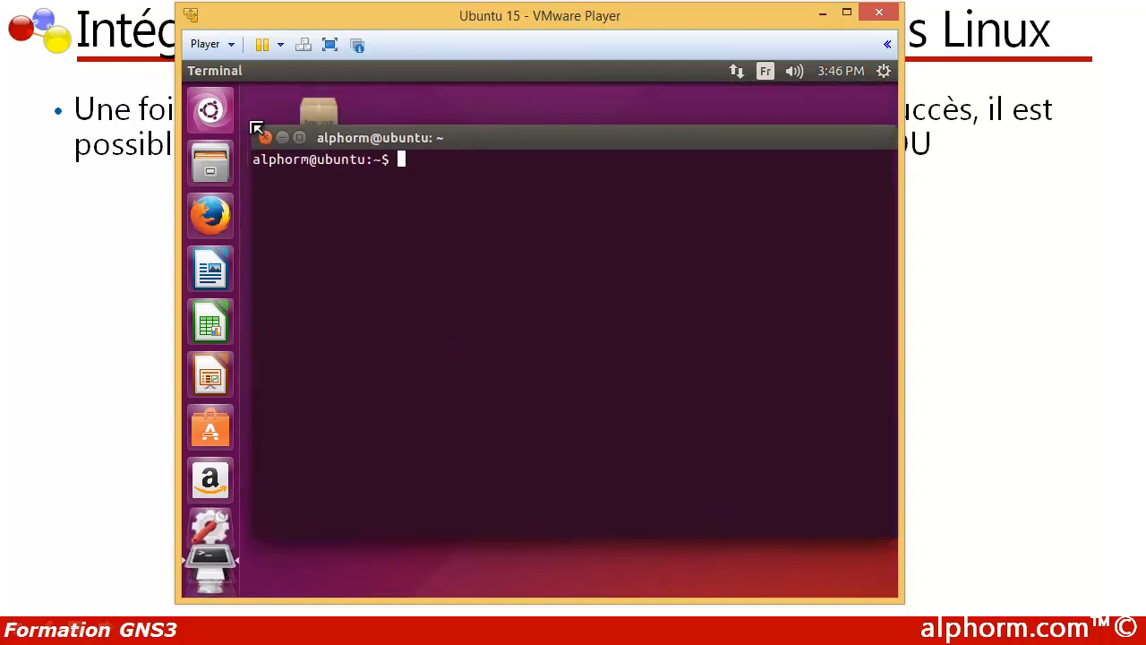
left_click_drag(498, 143, 414, 138)
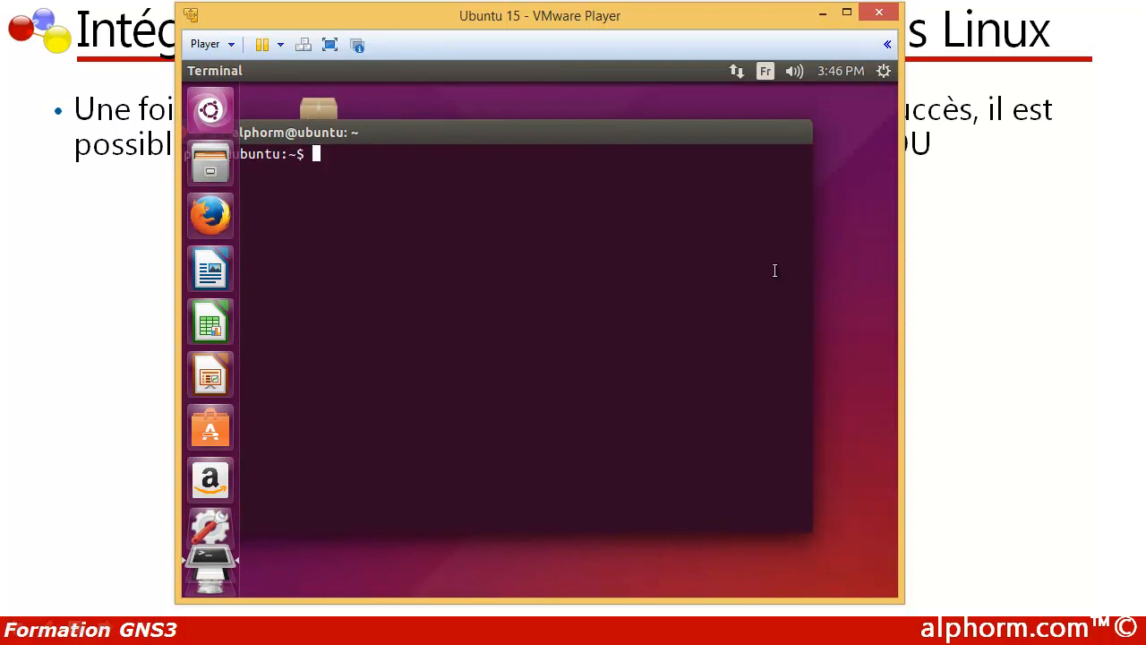
left_click_drag(810, 292, 667, 291)
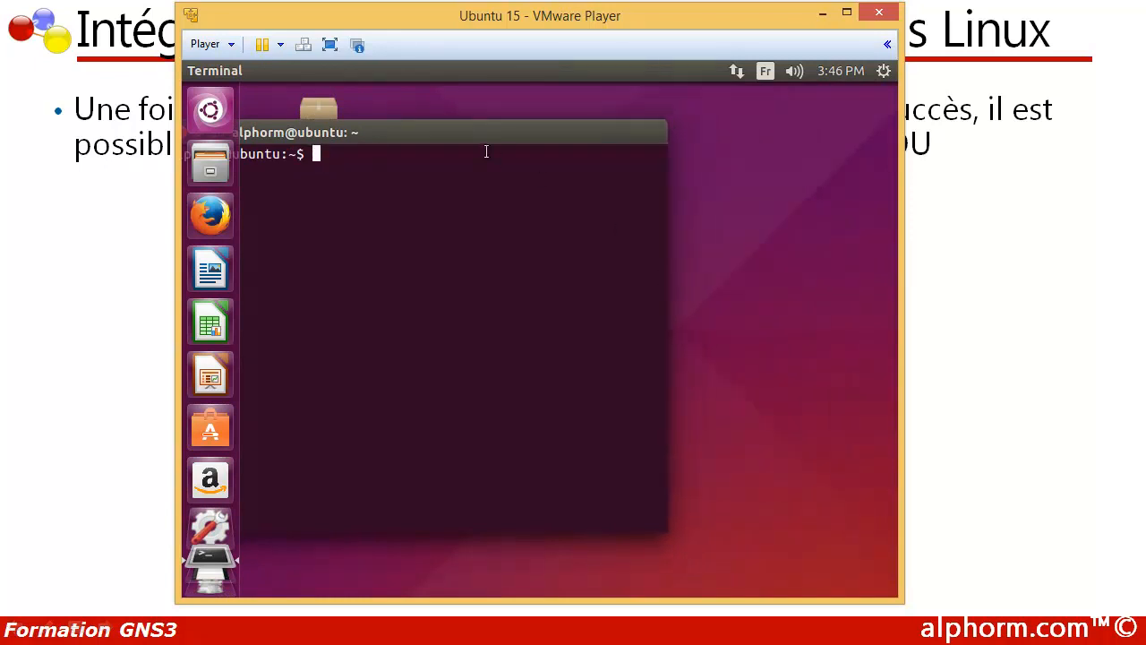
left_click_drag(492, 136, 689, 150)
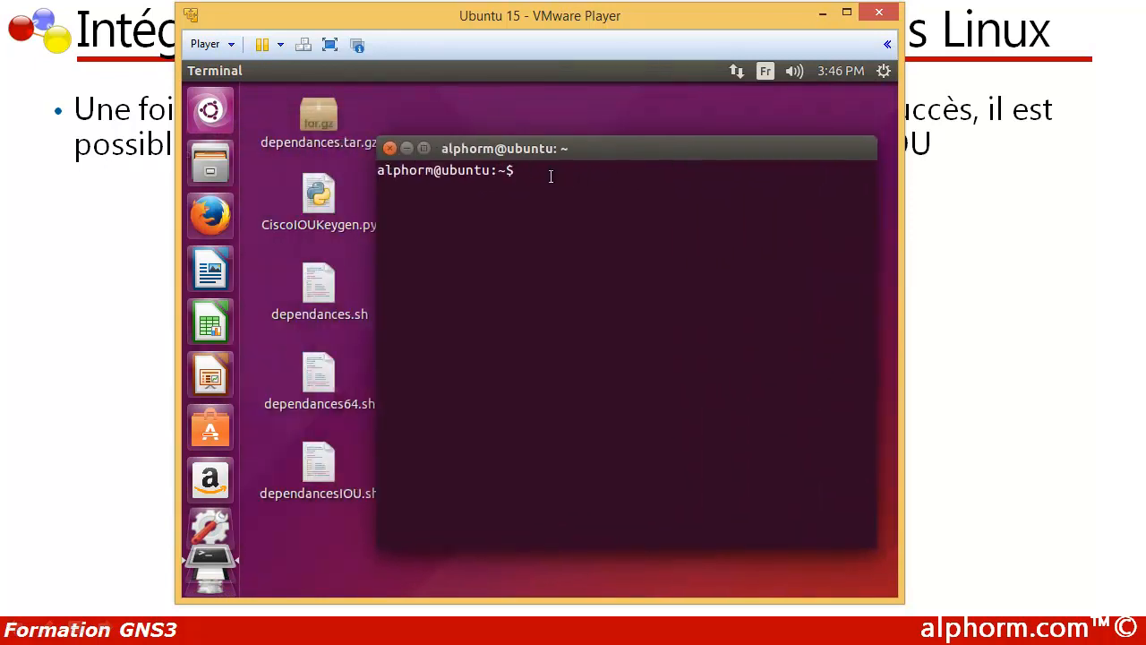
Step: Change to the Desktop directory in the terminal and list its files
type("cd Desktop")
key("Return")
type("ls")
key("Return")
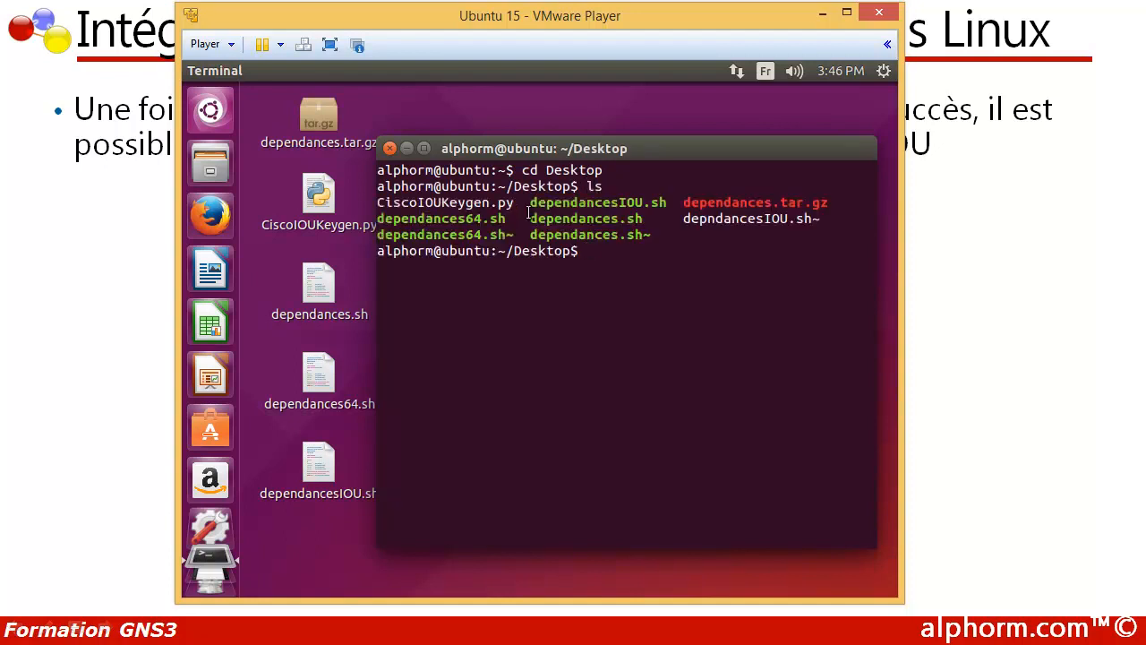
Step: Make dependancesIOU.sh executable with chmod +x, reusing the file name from the directory listing
left_click_drag(530, 202, 662, 203)
right_click(662, 202)
left_click(686, 238)
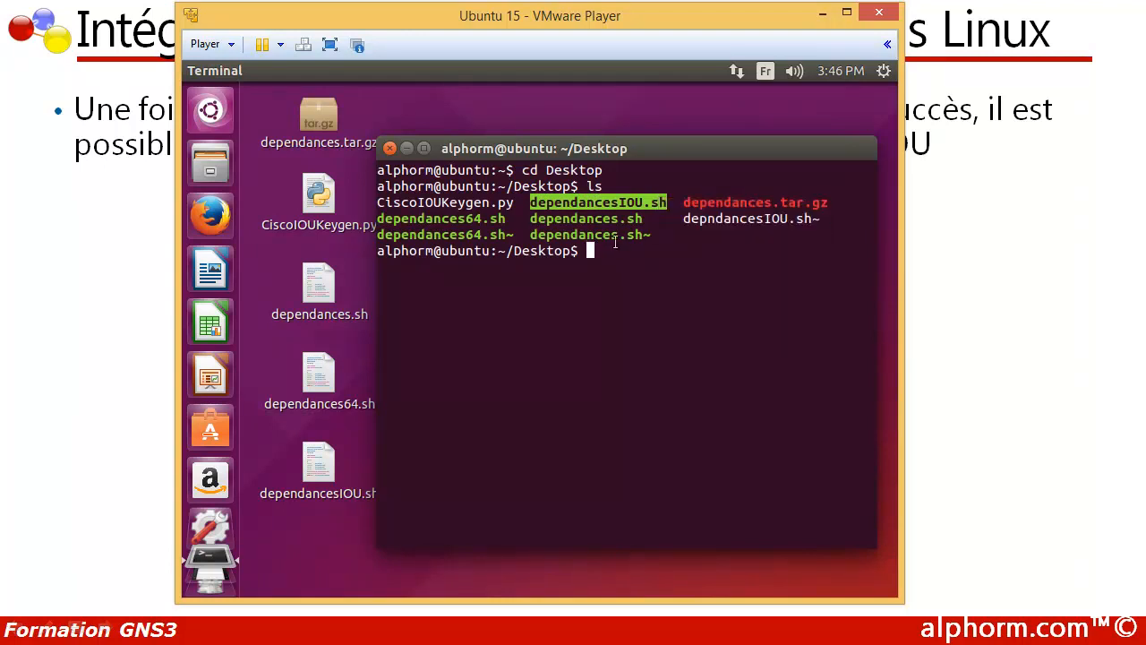
type("ch")
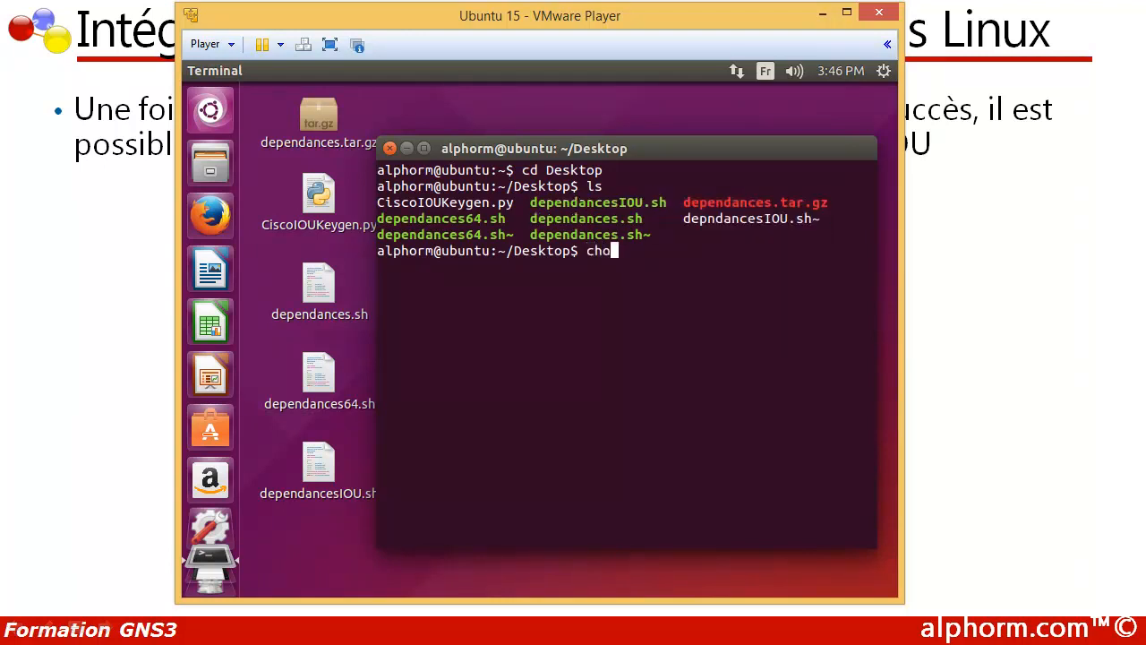
type("mod +x")
right_click(681, 250)
left_click(697, 308)
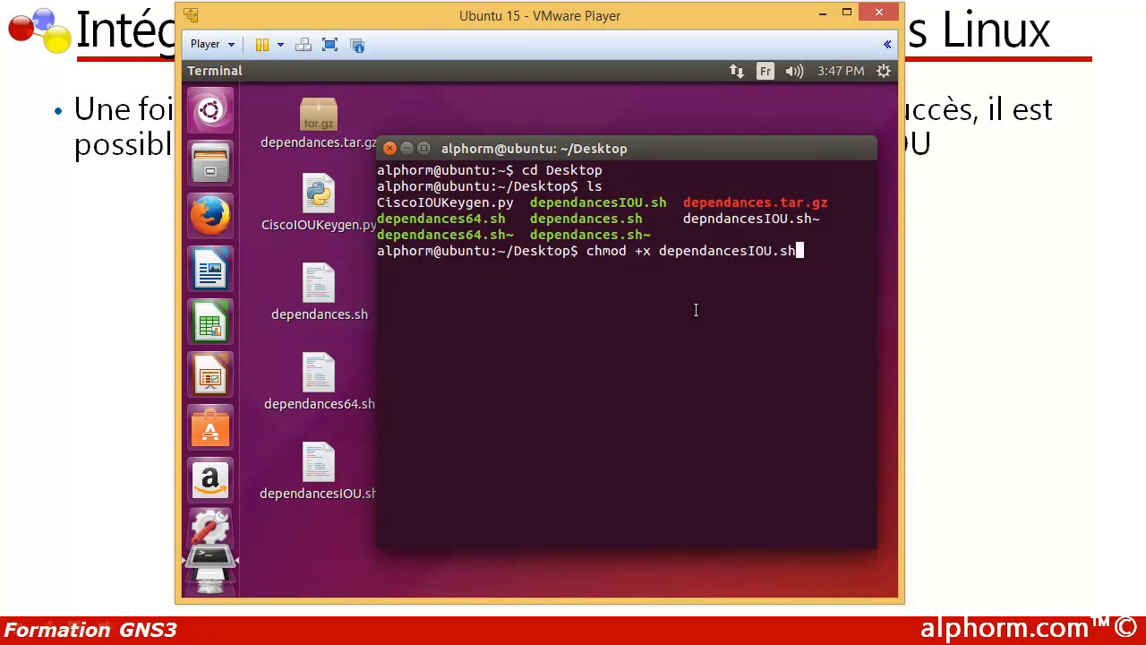
key("Return")
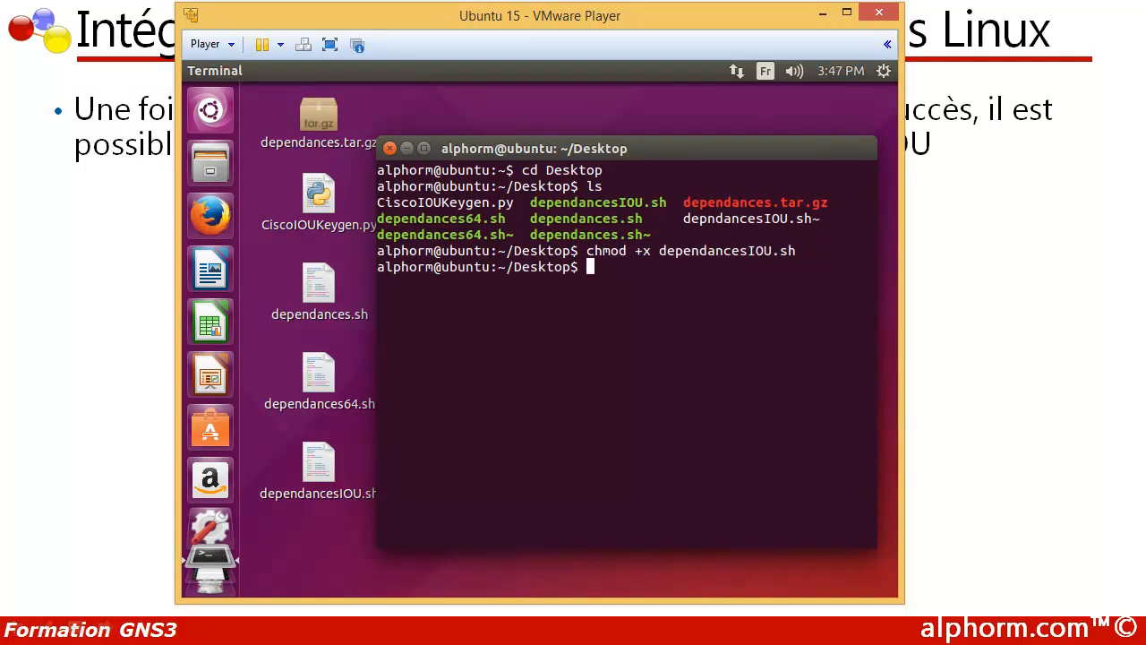
Step: Run ./dependancesIOU.sh from the Desktop directory and enter the sudo password to install the IOU dependencies
type("./")
left_click_drag(661, 251, 796, 251)
right_click(596, 244)
left_click(674, 289)
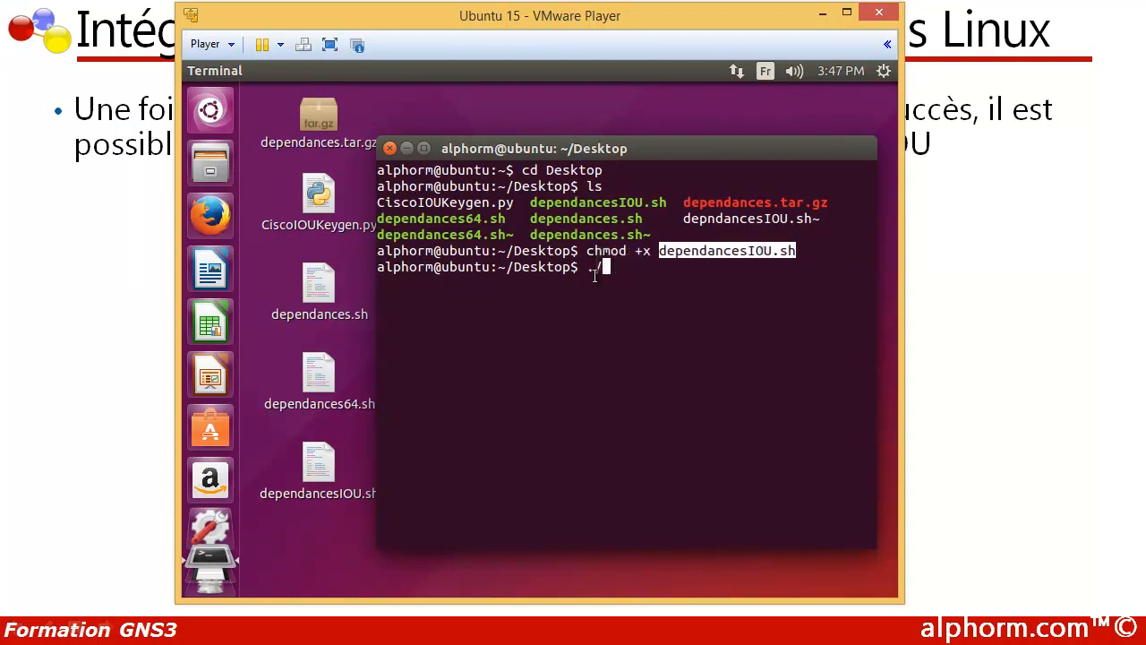
left_click(607, 267)
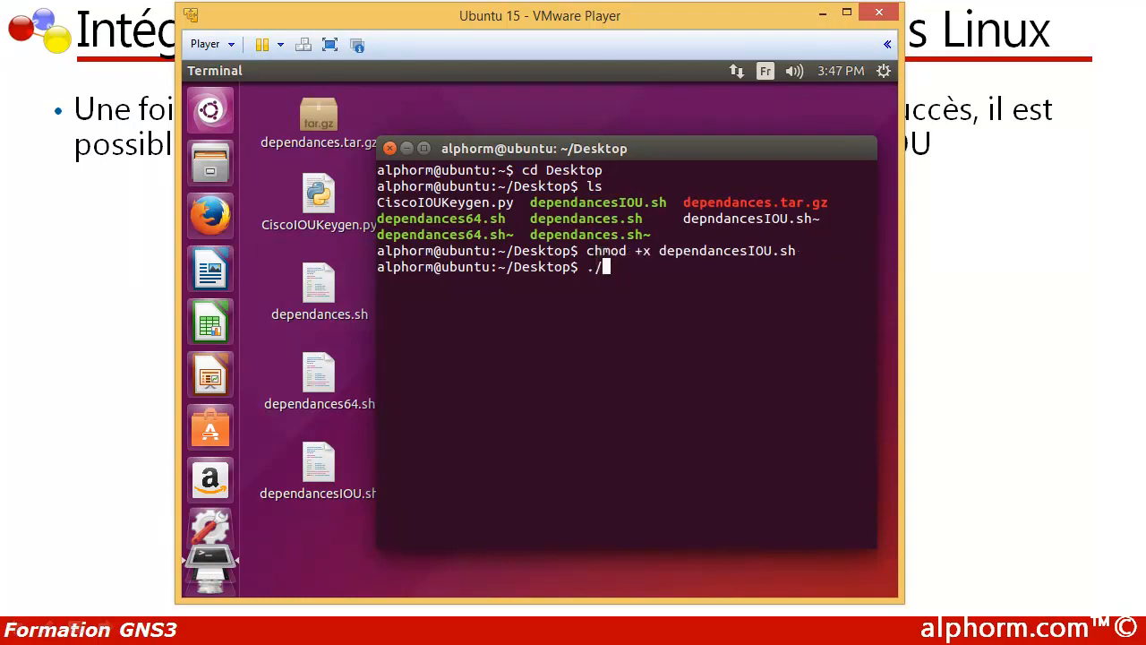
right_click(612, 272)
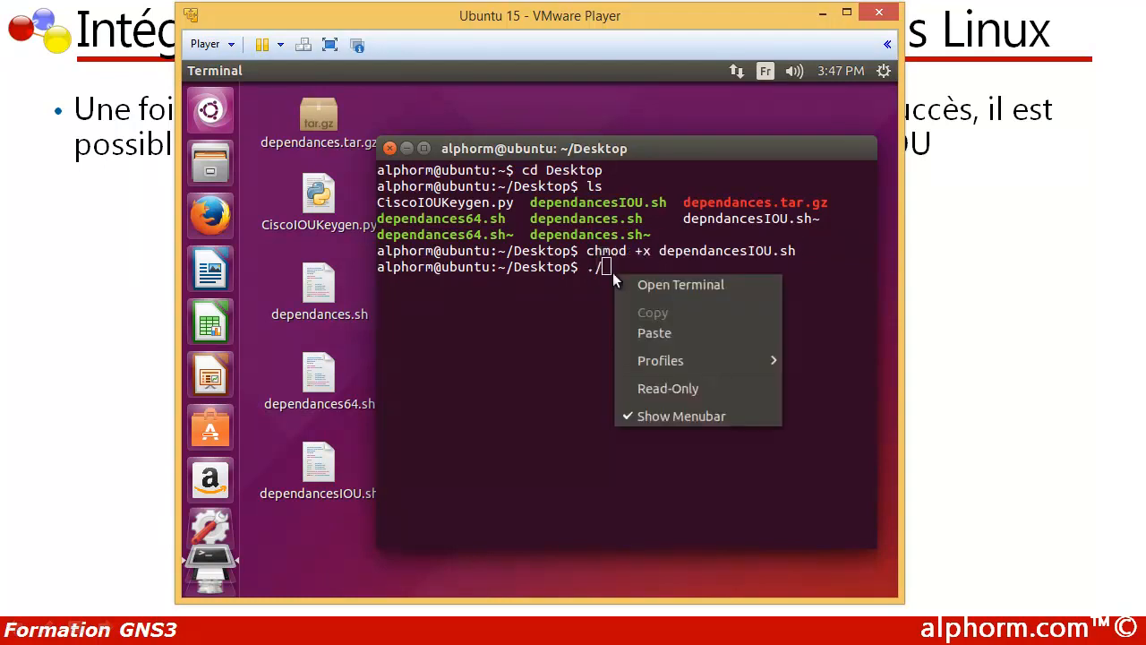
left_click(634, 332)
key("Return")
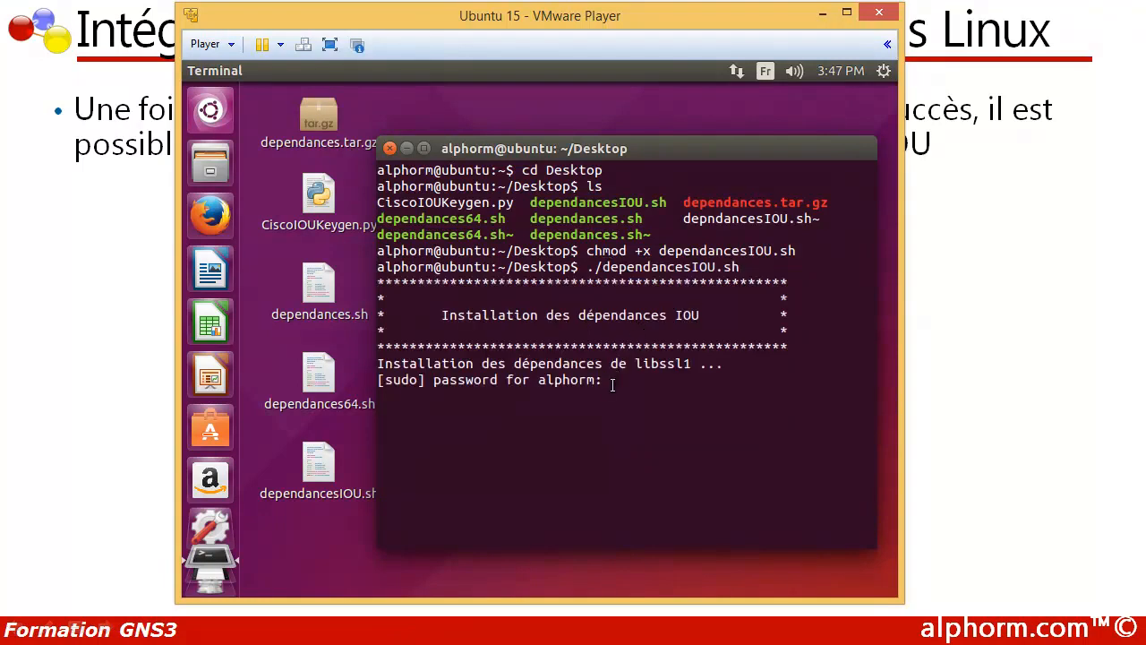
key("Return")
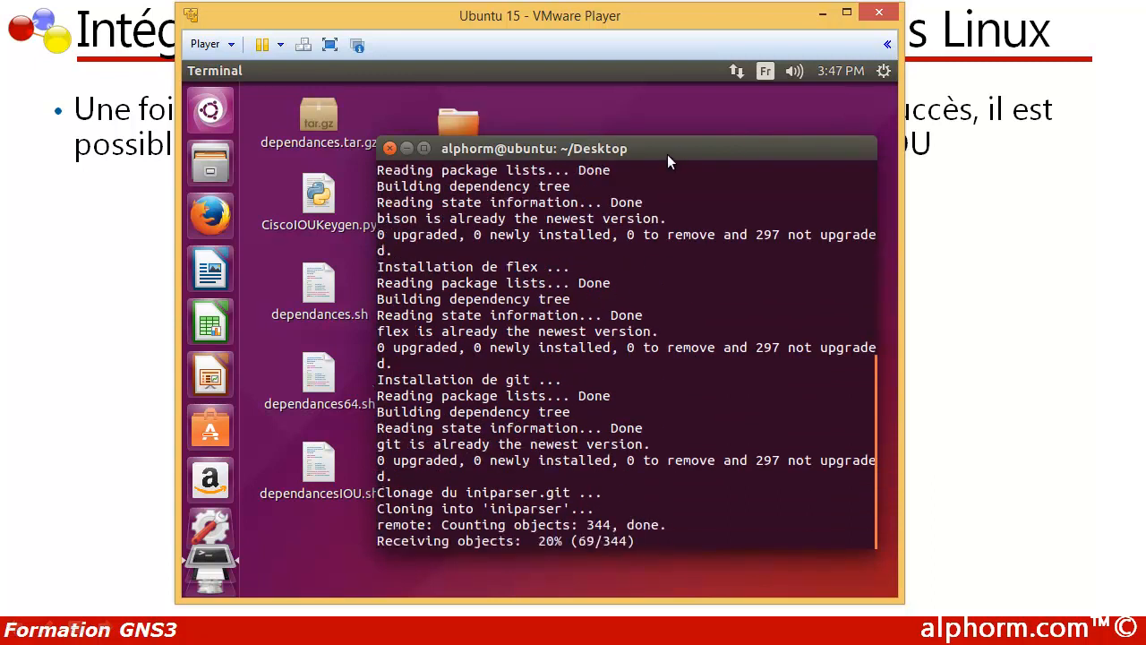
Step: Reposition the terminal window and copy the generated [license] block, header and key line, from the script's output
left_click_drag(667, 154, 663, 178)
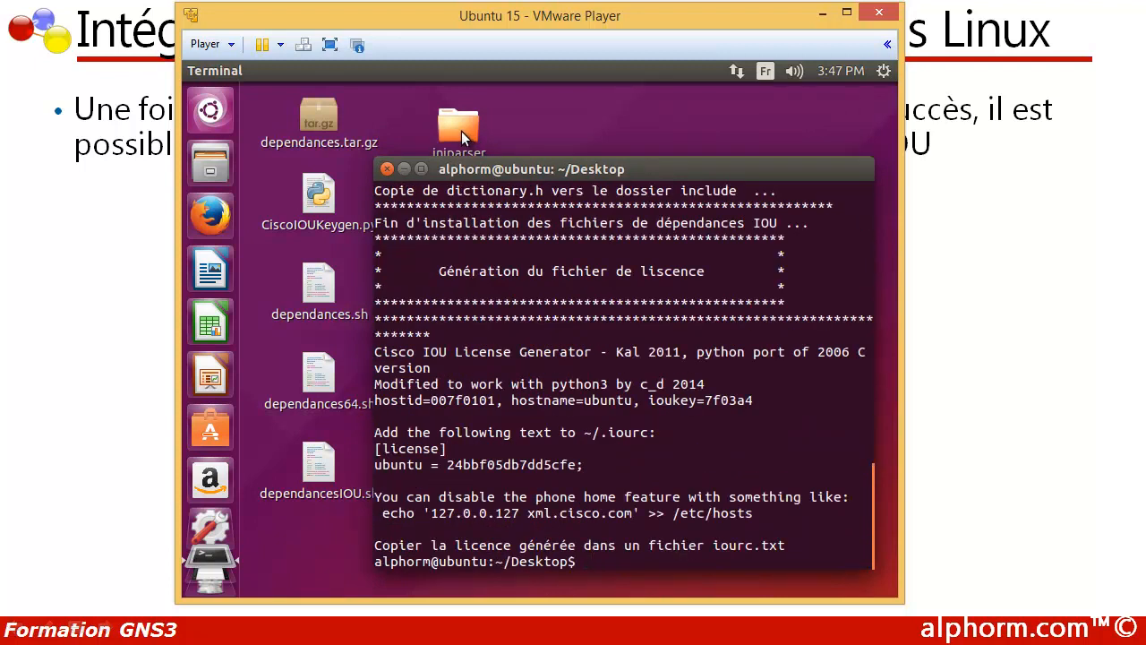
left_click_drag(647, 174, 634, 127)
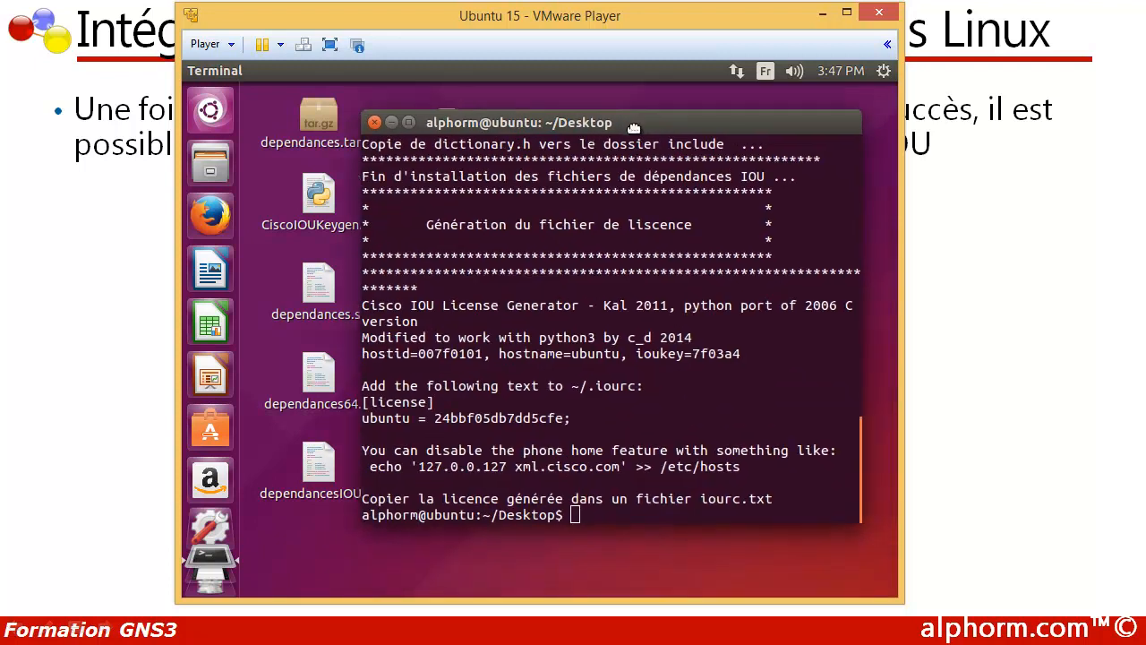
key("Return")
key("Return")
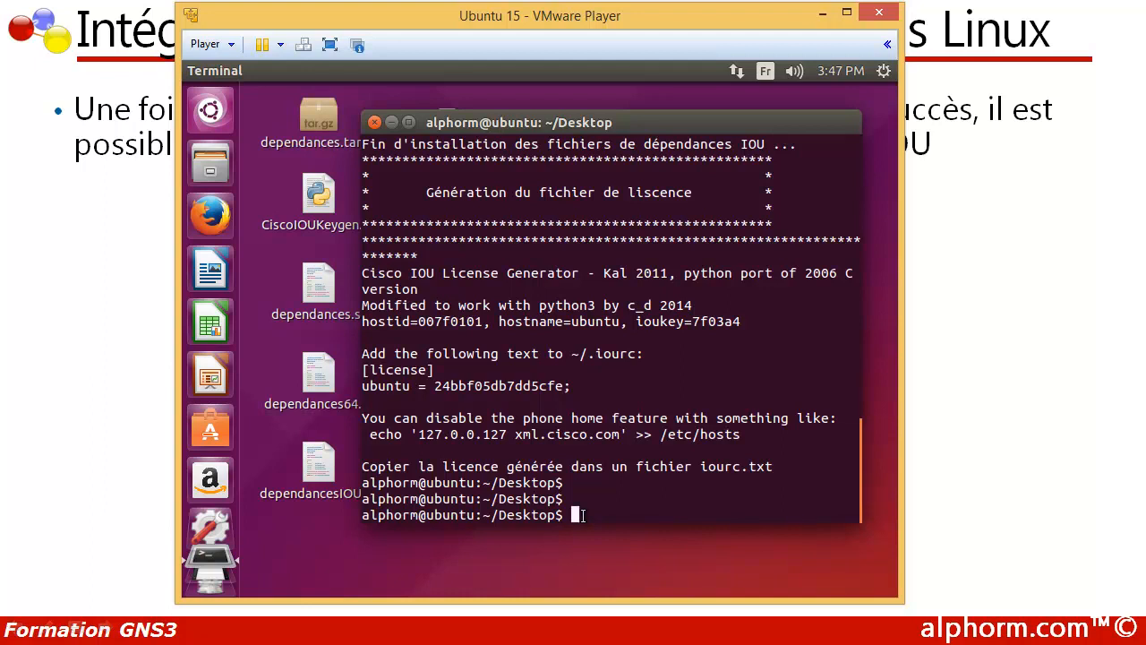
key("Return")
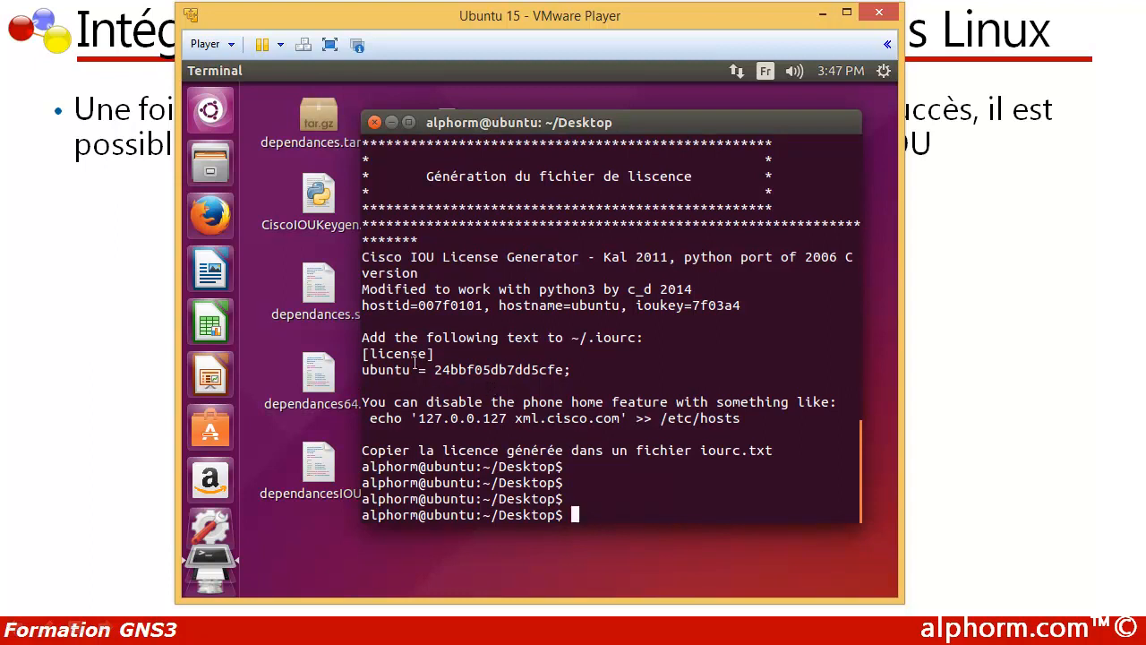
left_click_drag(364, 354, 548, 369)
right_click(548, 369)
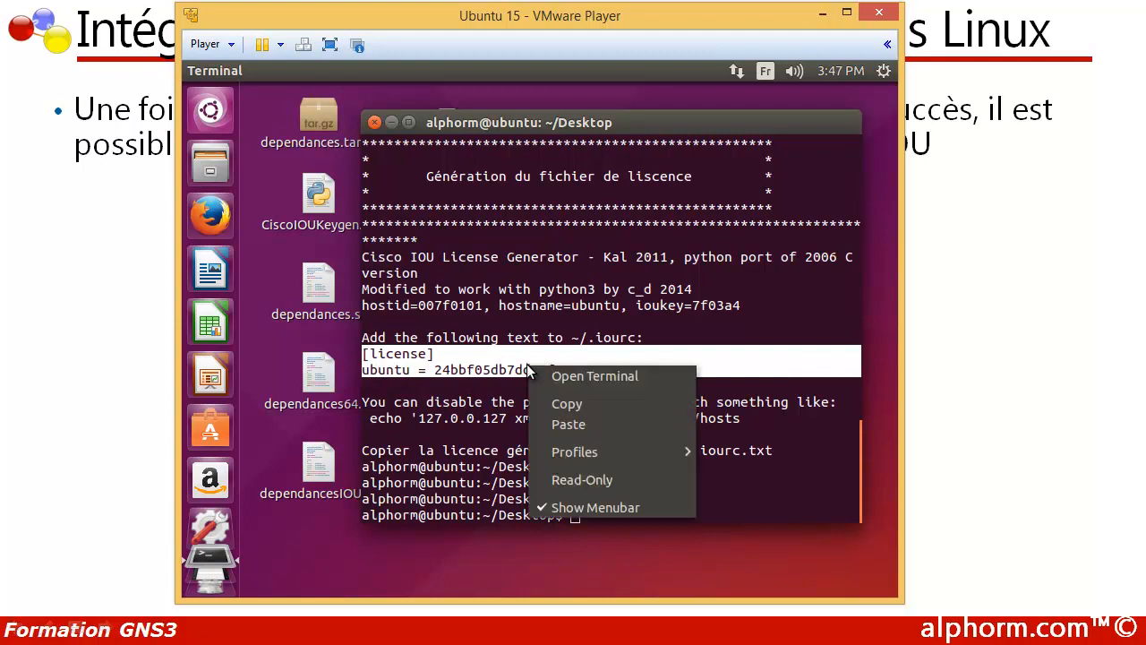
left_click(561, 408)
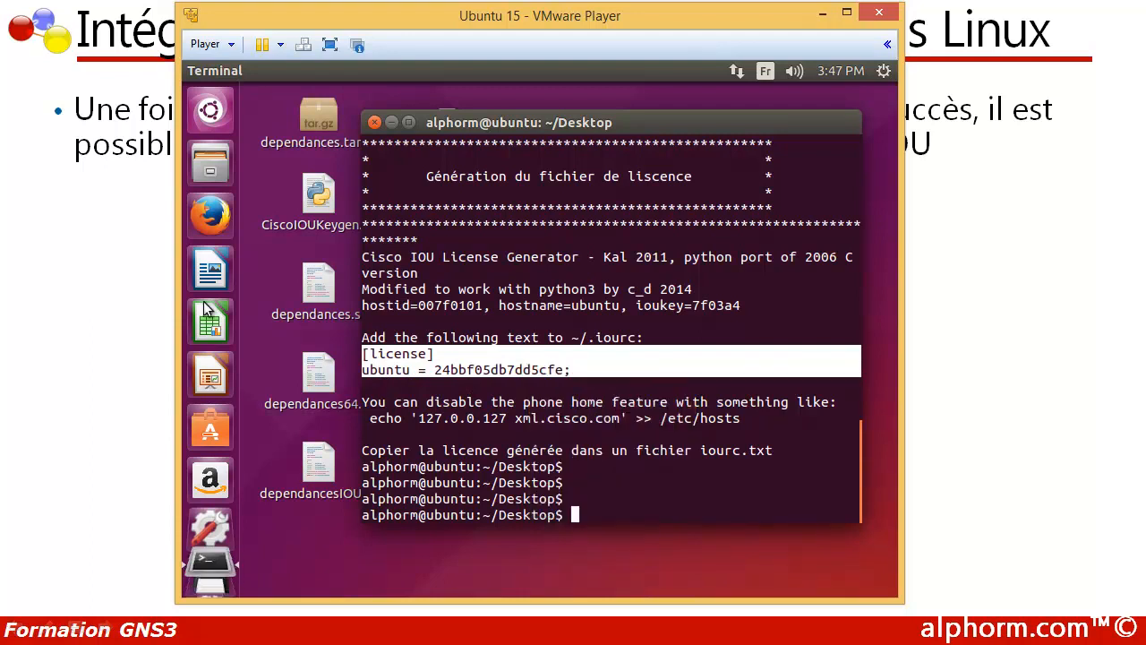
left_click(205, 171)
double_click(604, 220)
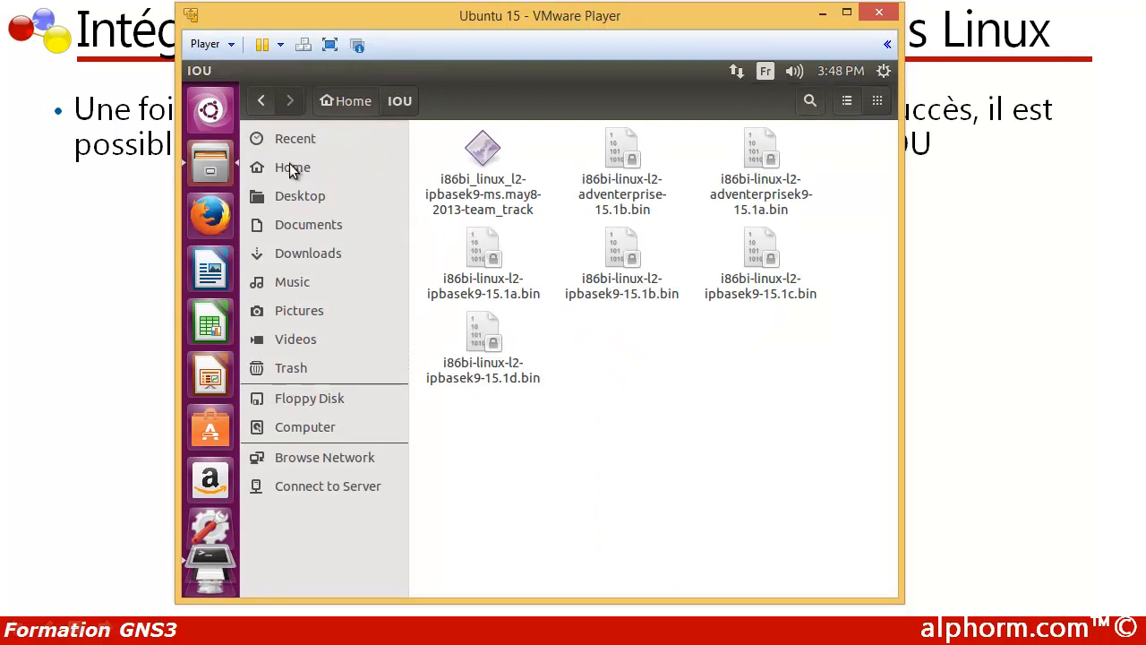
right_click(638, 359)
mouse_move(680, 393)
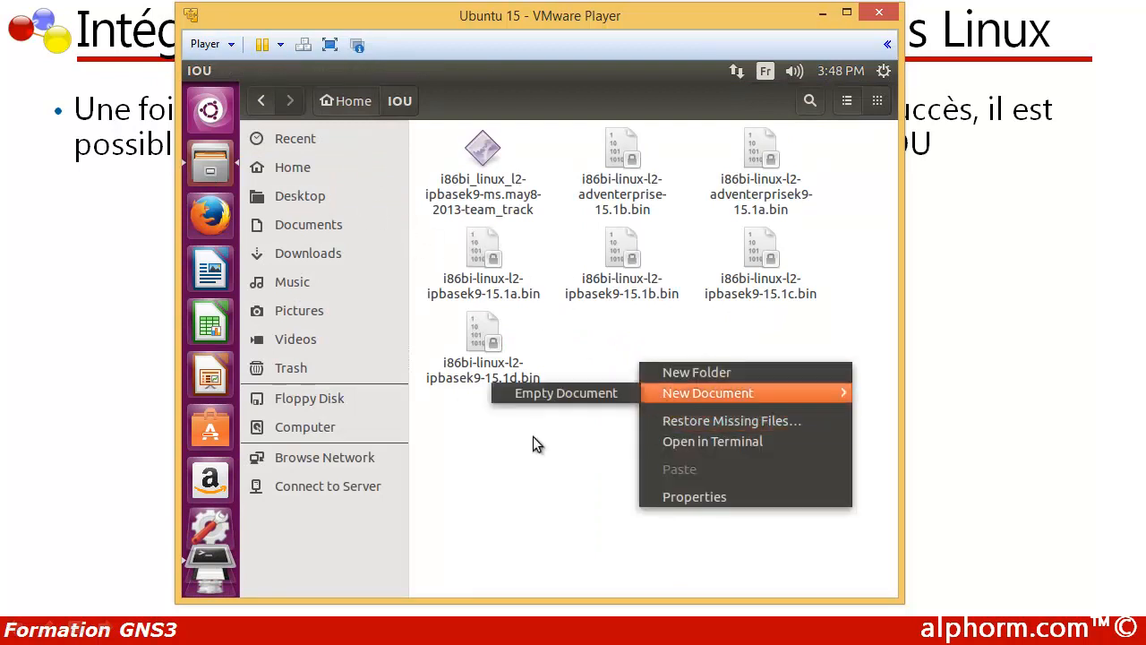
left_click(537, 444)
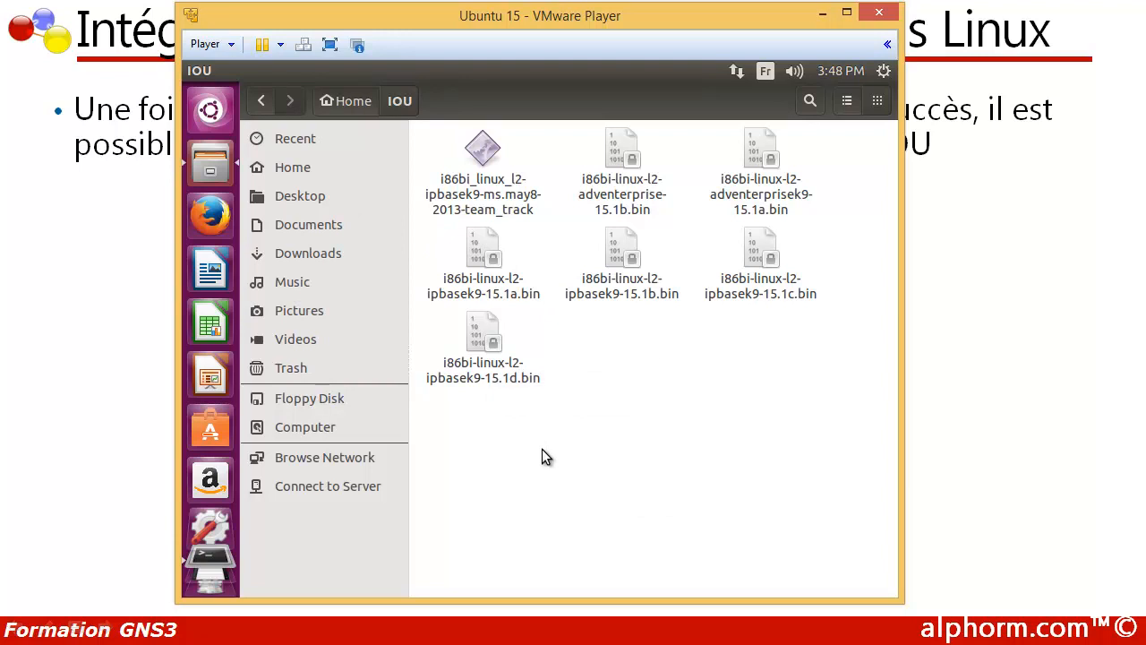
Step: Open a new terminal, run sudo gedit and enter the sudo password to start a blank text document
key("ctrl+alt+t")
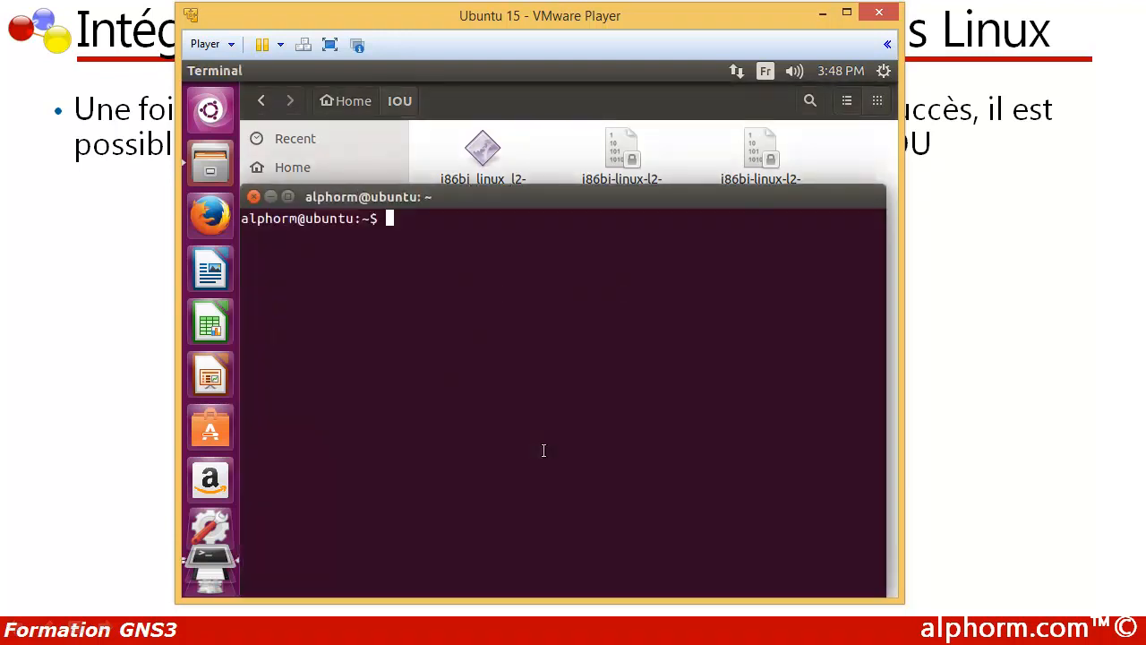
type("sudo g")
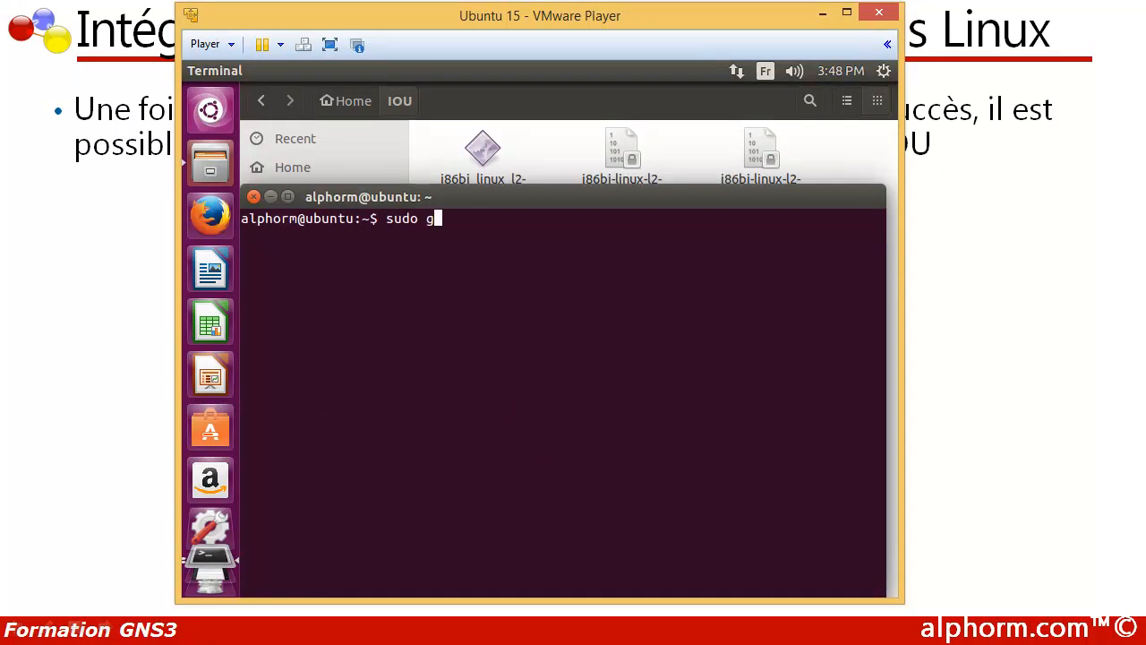
type("edit")
key("Return")
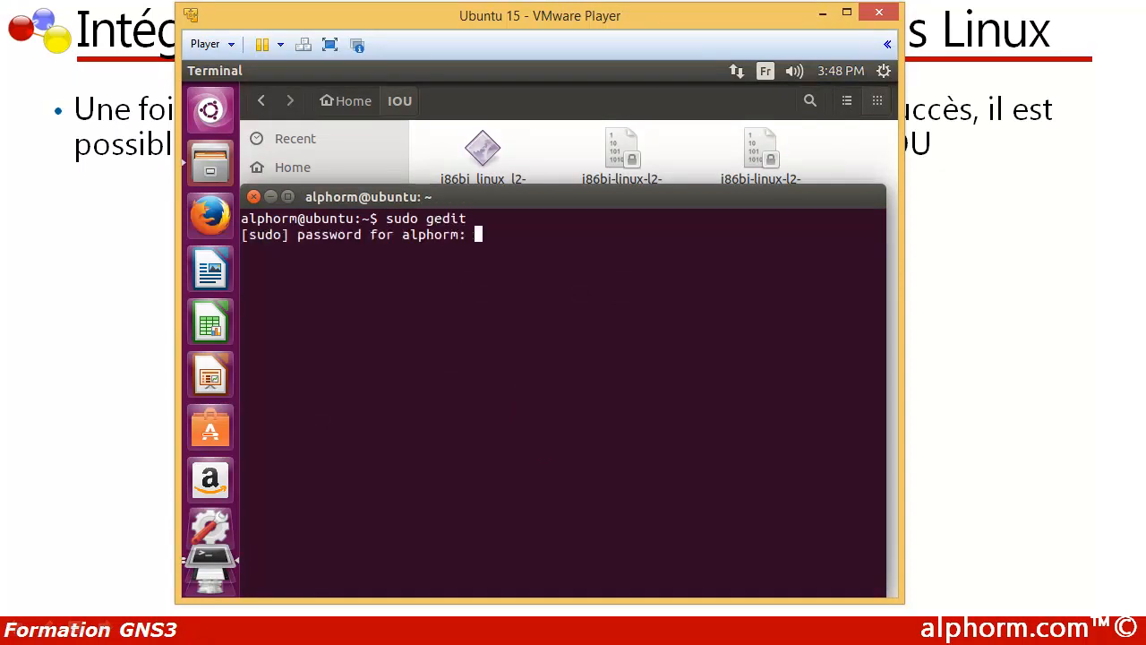
key("Return")
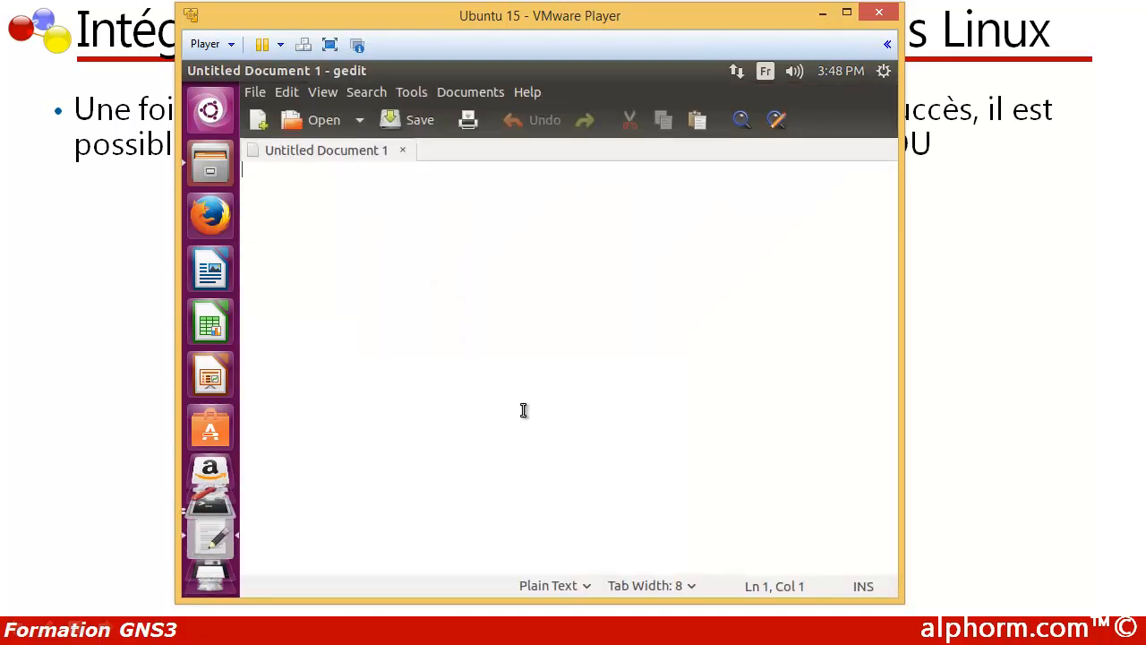
Step: Paste the copied licence block into the blank document and save it as iourc.txt in the home folder
right_click(467, 310)
left_click(506, 407)
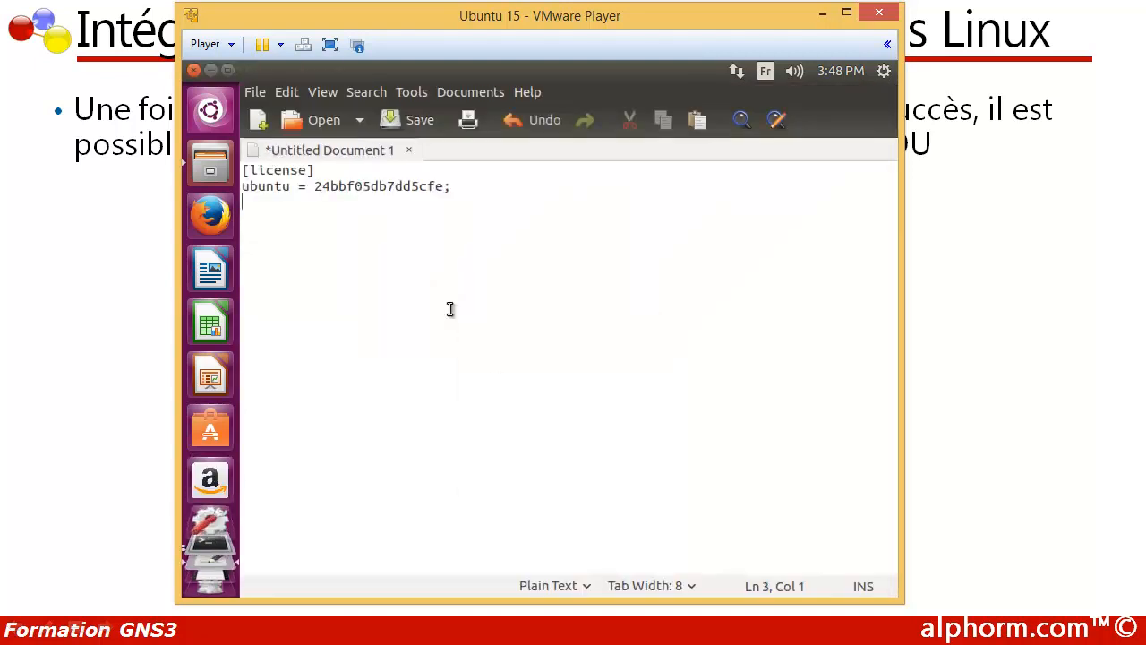
left_click(396, 121)
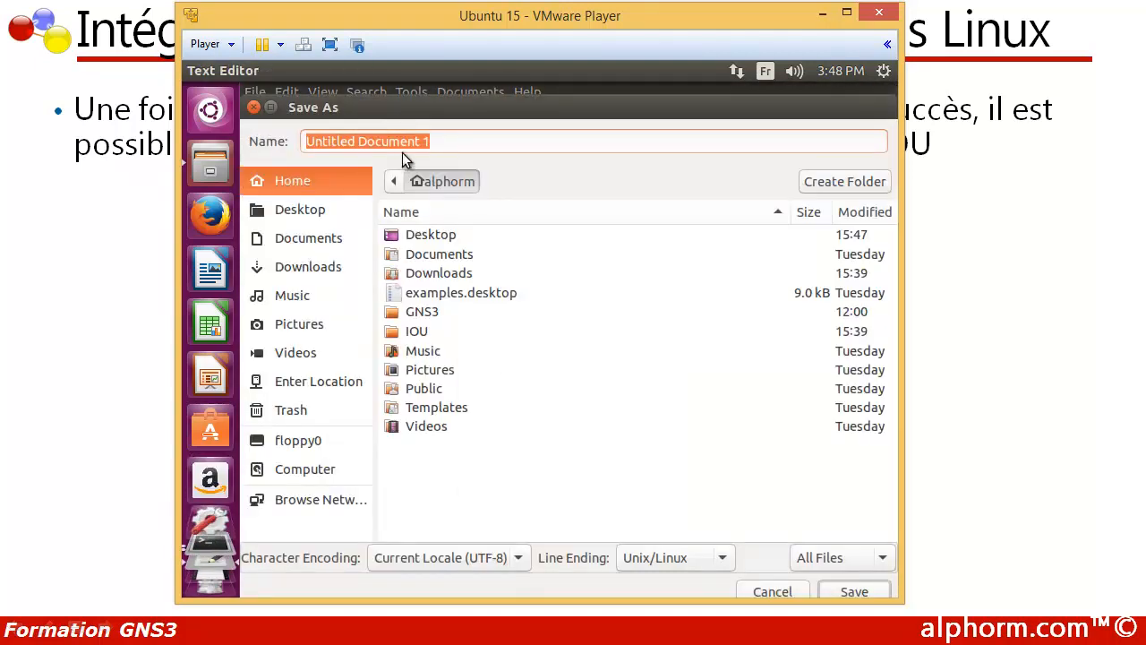
type("iour")
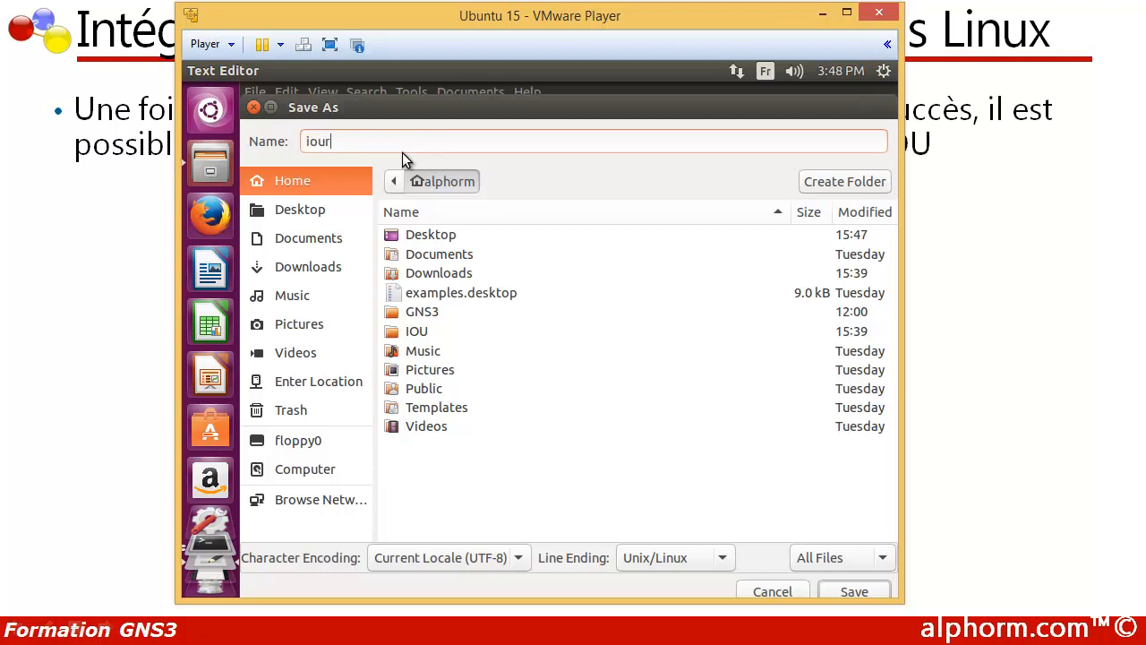
type("c.txt")
left_click(844, 587)
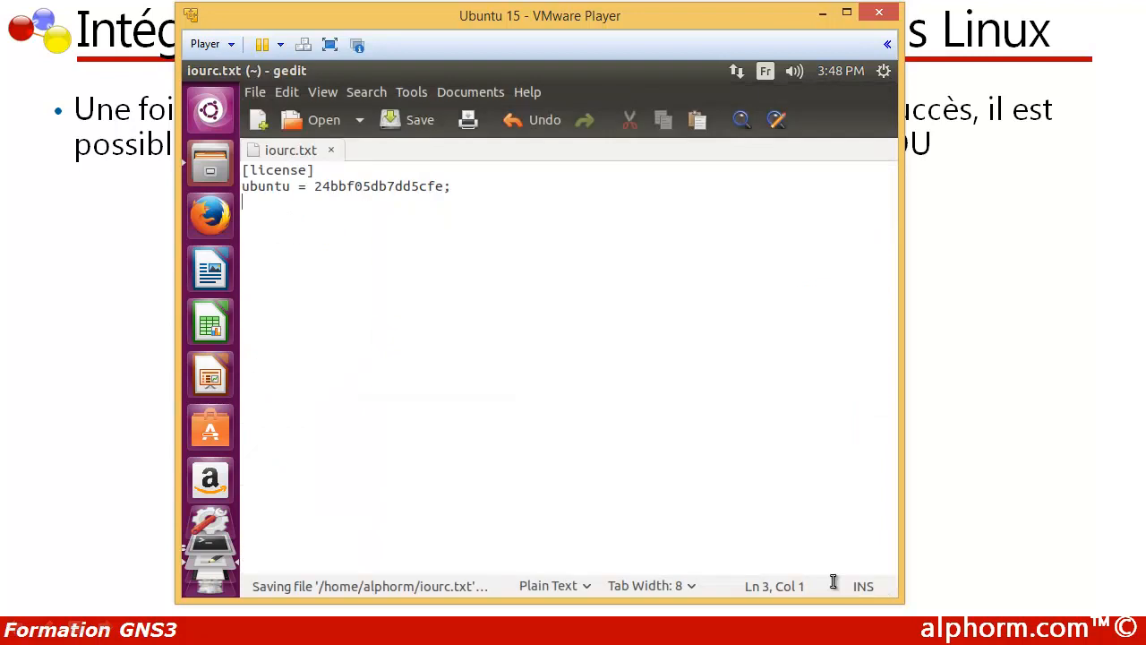
Step: Examine the hostname and the licence key on the second line of iourc.txt
mouse_move(194, 75)
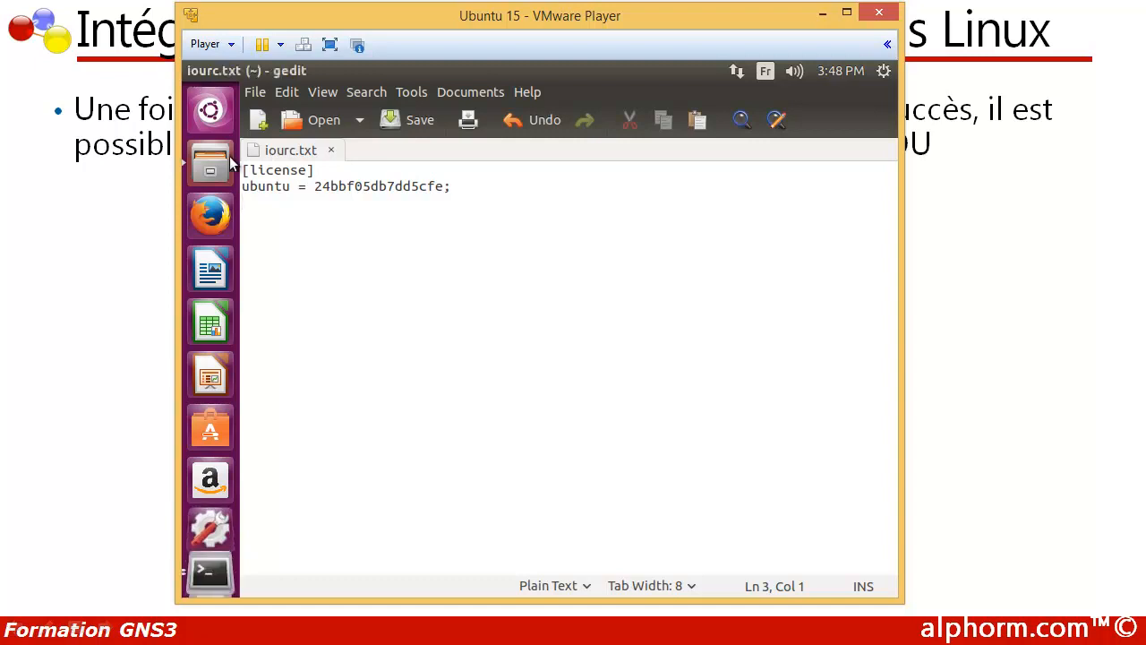
double_click(262, 187)
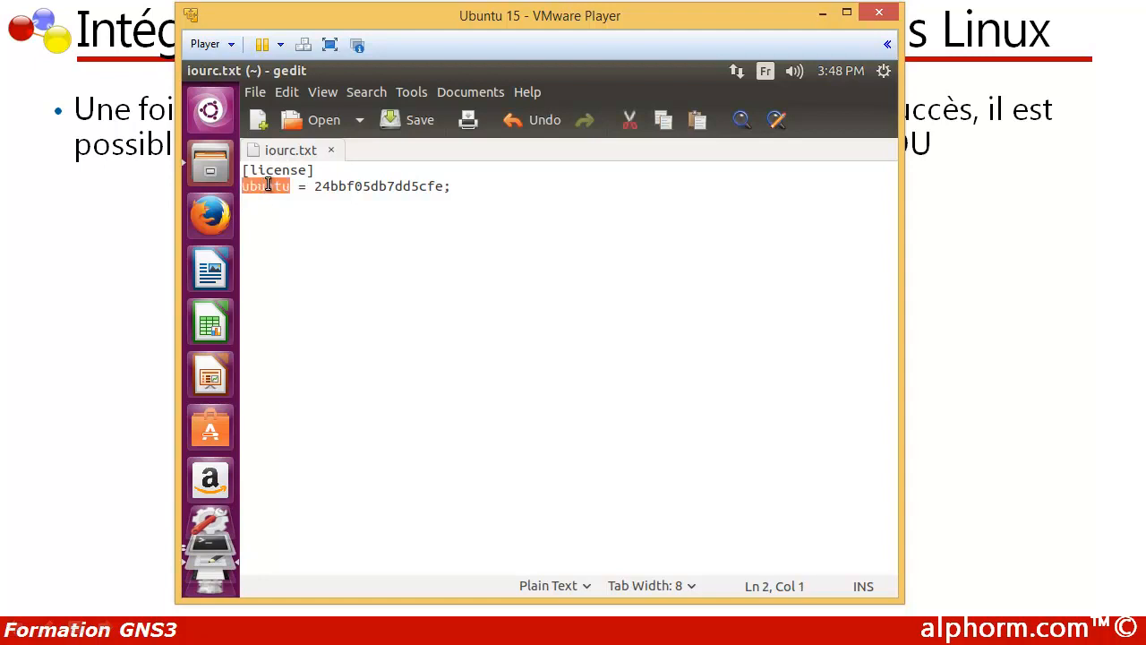
left_click_drag(315, 186, 446, 185)
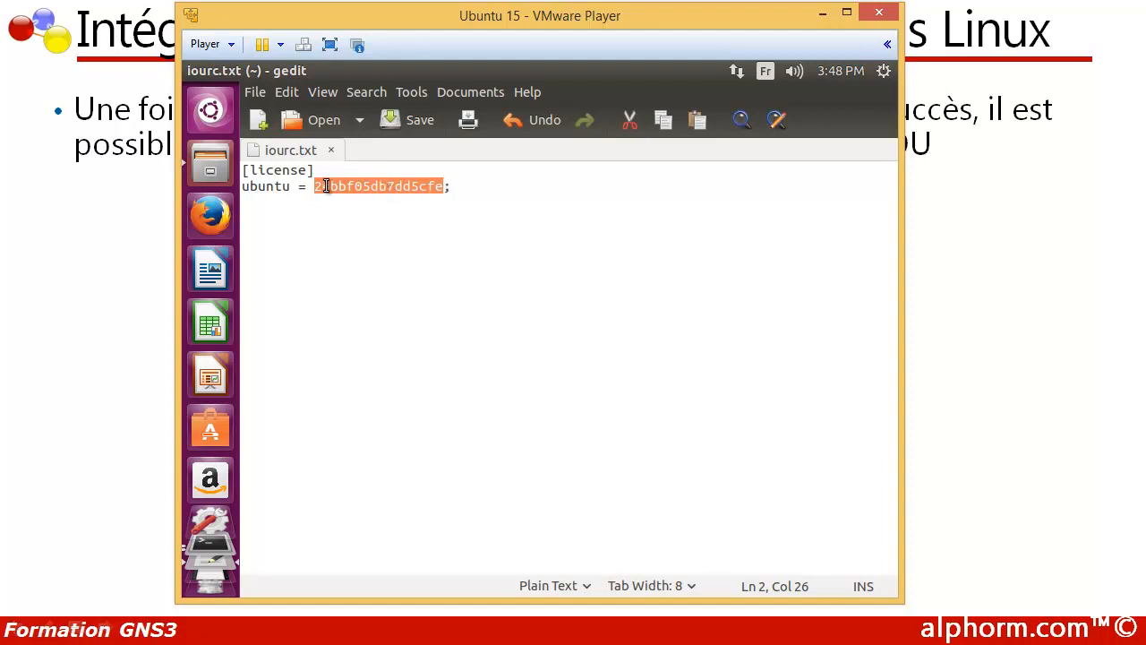
left_click(265, 188)
double_click(265, 188)
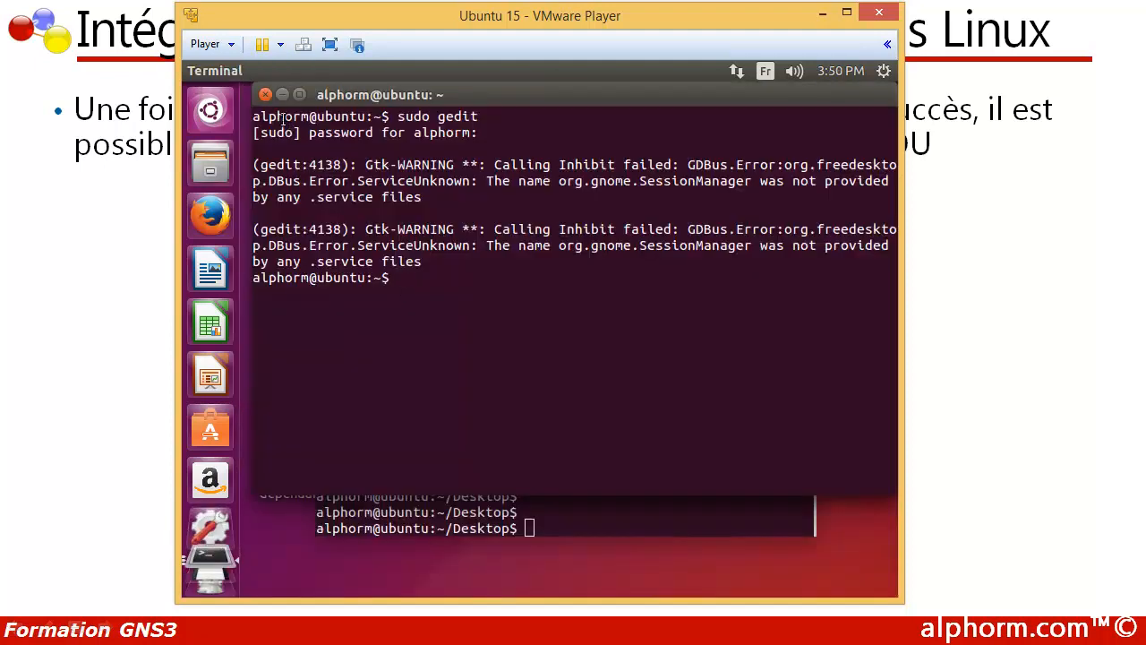
Step: Close the terminal that launched gedit and return to a fresh prompt in the Desktop directory's terminal
left_click(265, 94)
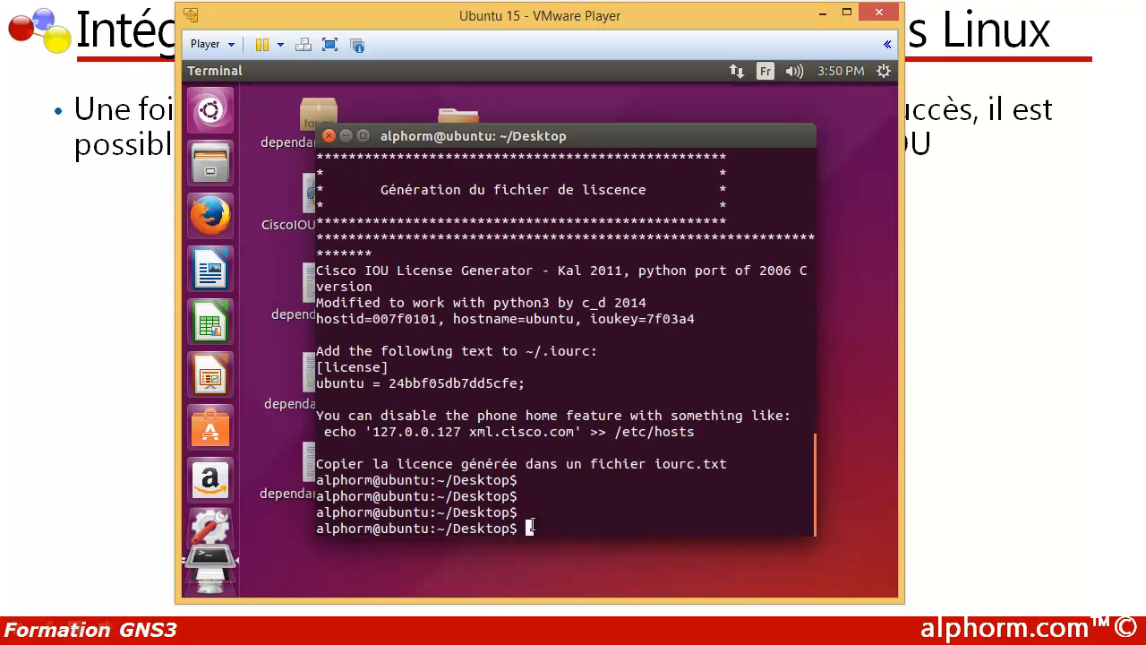
key("Return")
key("Return")
key("Return")
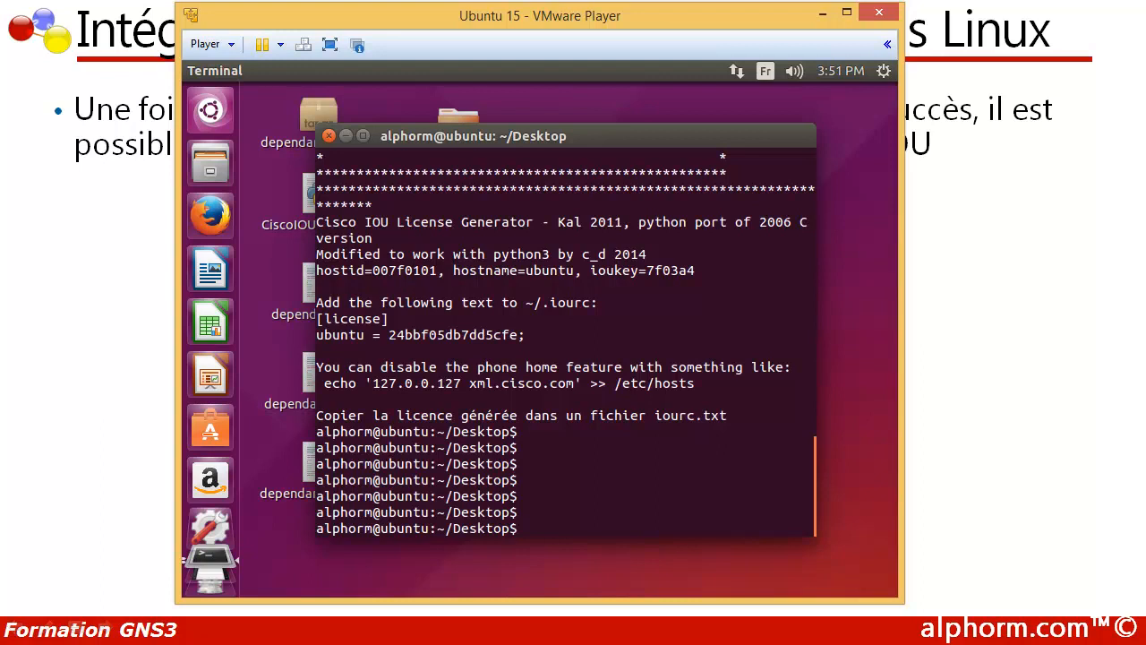
Step: Browse to the Downloads folder in the file manager to view the GNS3 source archives
left_click(210, 170)
left_click(314, 224)
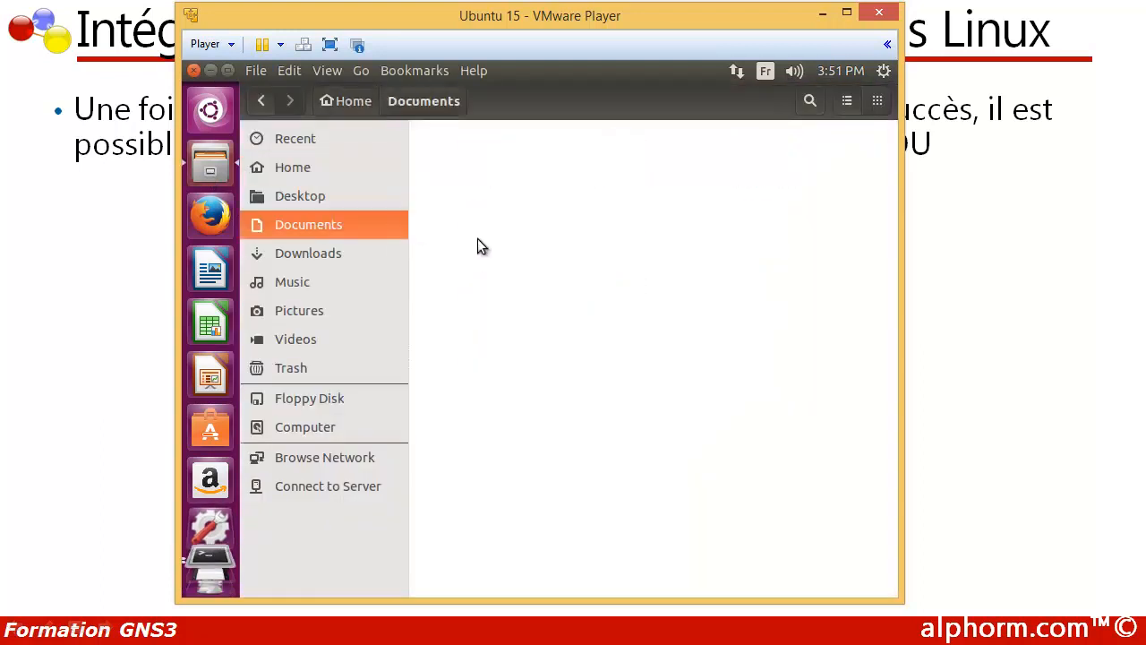
left_click(327, 254)
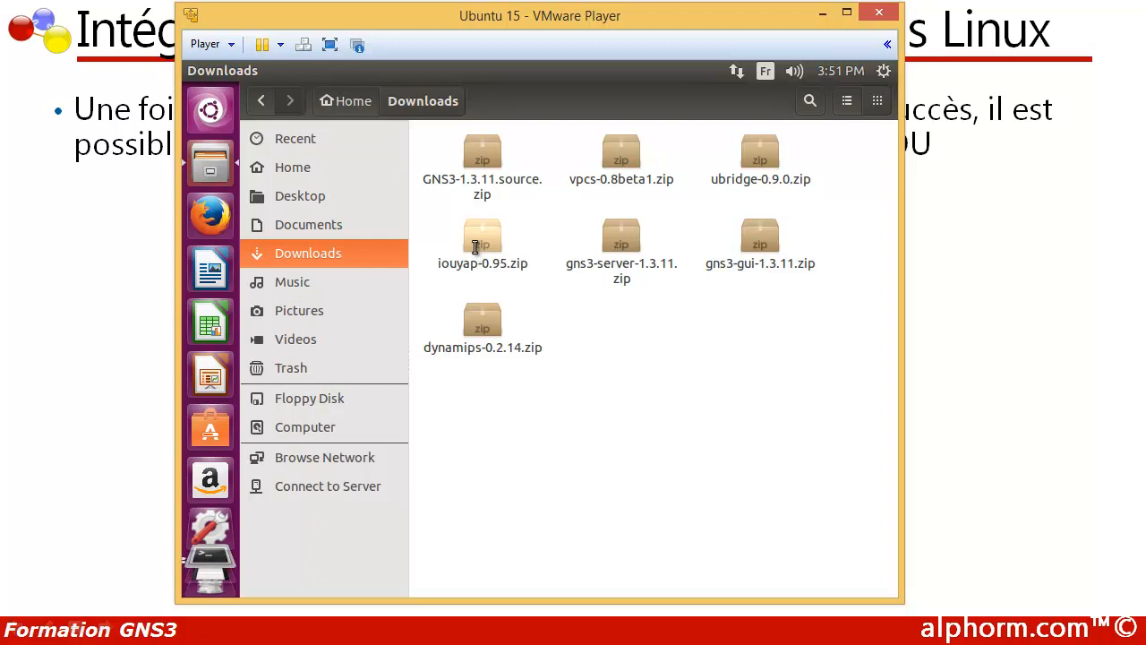
Step: Open a new terminal, change to the Downloads directory and list its files
key("ctrl+alt+t")
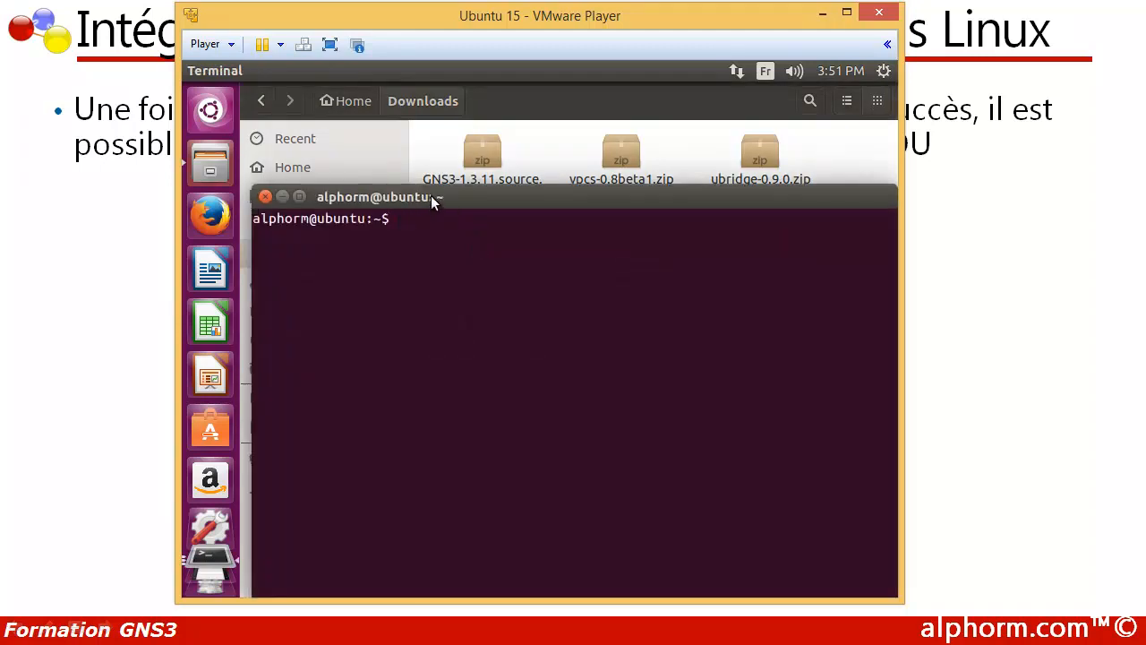
type("cd Dow")
type("l")
key("BackSpace")
key("BackSpace")
type("wnloads")
key("Return")
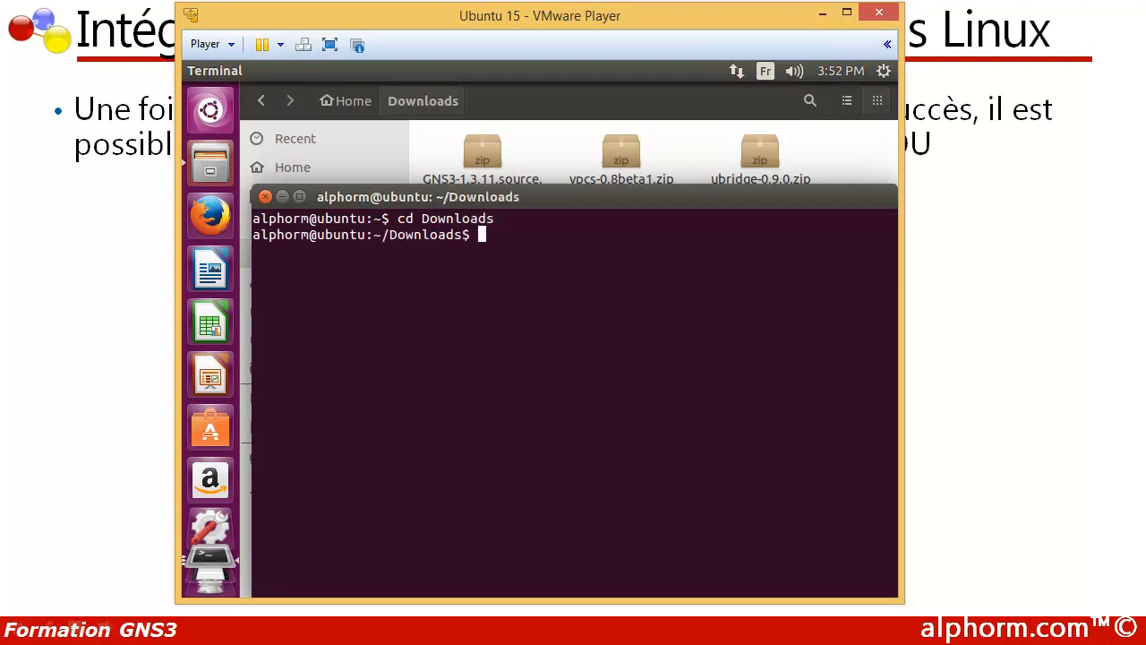
type("ls")
key("Return")
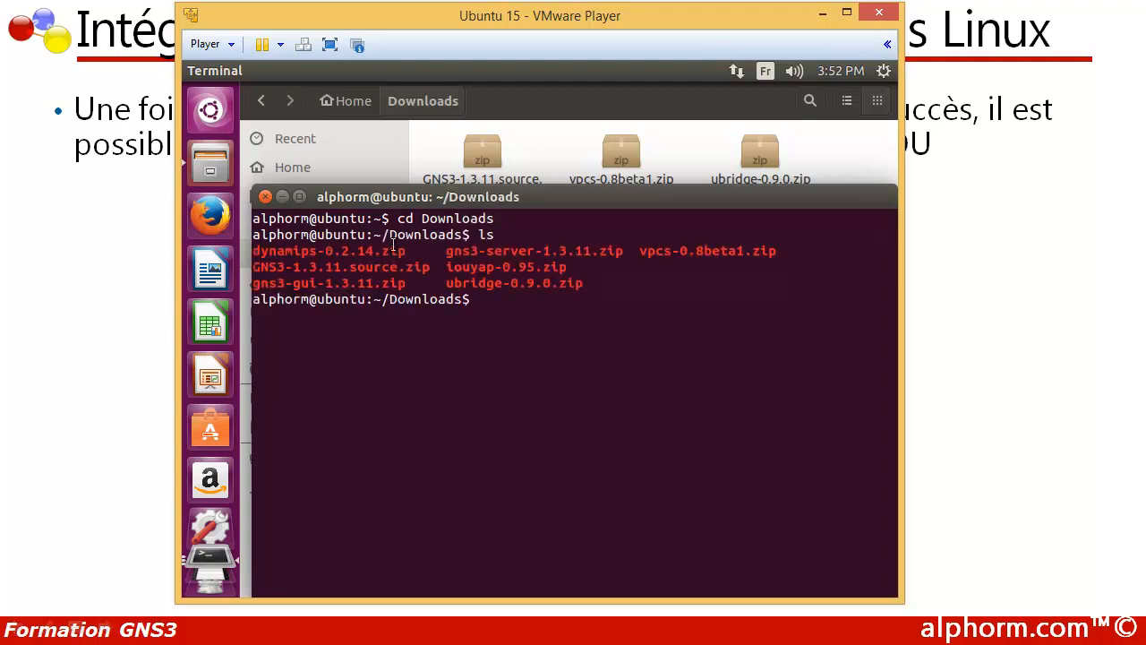
Step: Extract iouyap-0.95.zip with unzip, reusing the archive name from the directory listing
left_click_drag(444, 267, 571, 263)
right_click(571, 264)
left_click(588, 296)
left_click(502, 305)
type("unzip")
right_click(530, 303)
left_click(565, 366)
key("Return")
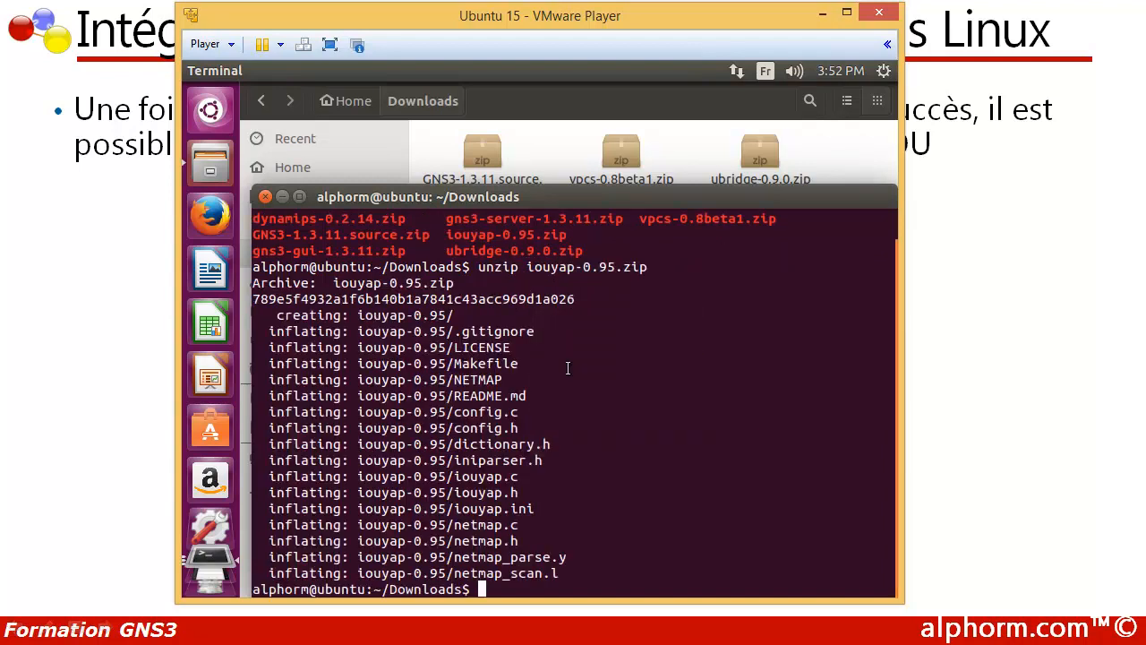
key("Return")
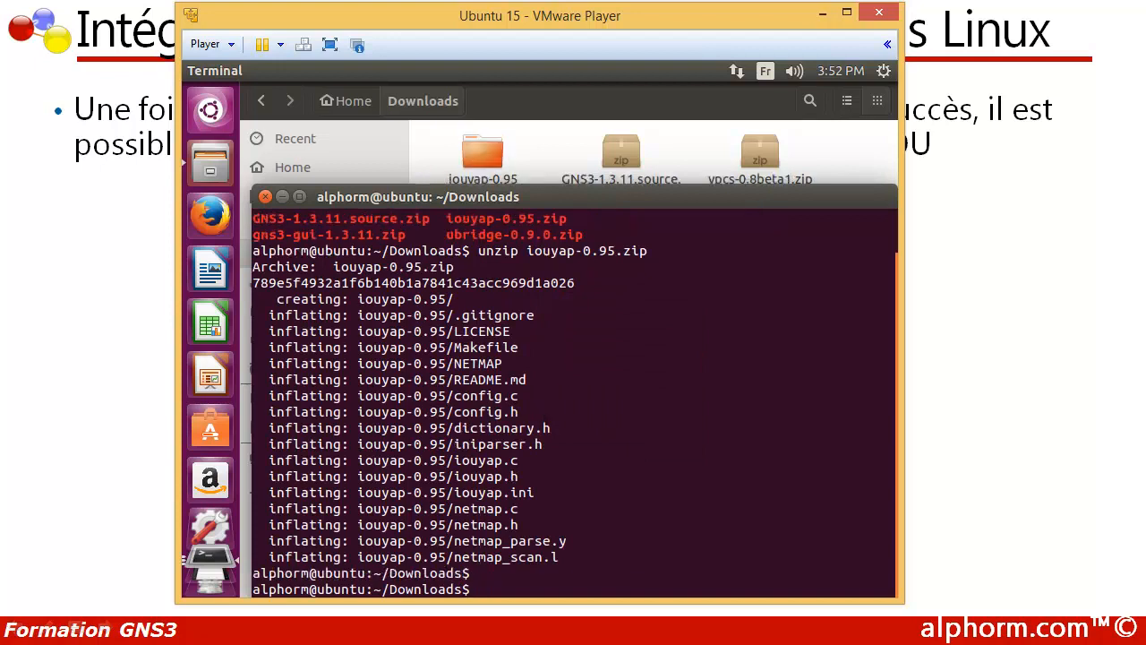
Step: List the Downloads directory again and change into the extracted iouyap-0.95 folder, reusing its listed name
type("ls")
key("Return")
left_click_drag(448, 556, 534, 556)
right_click(535, 556)
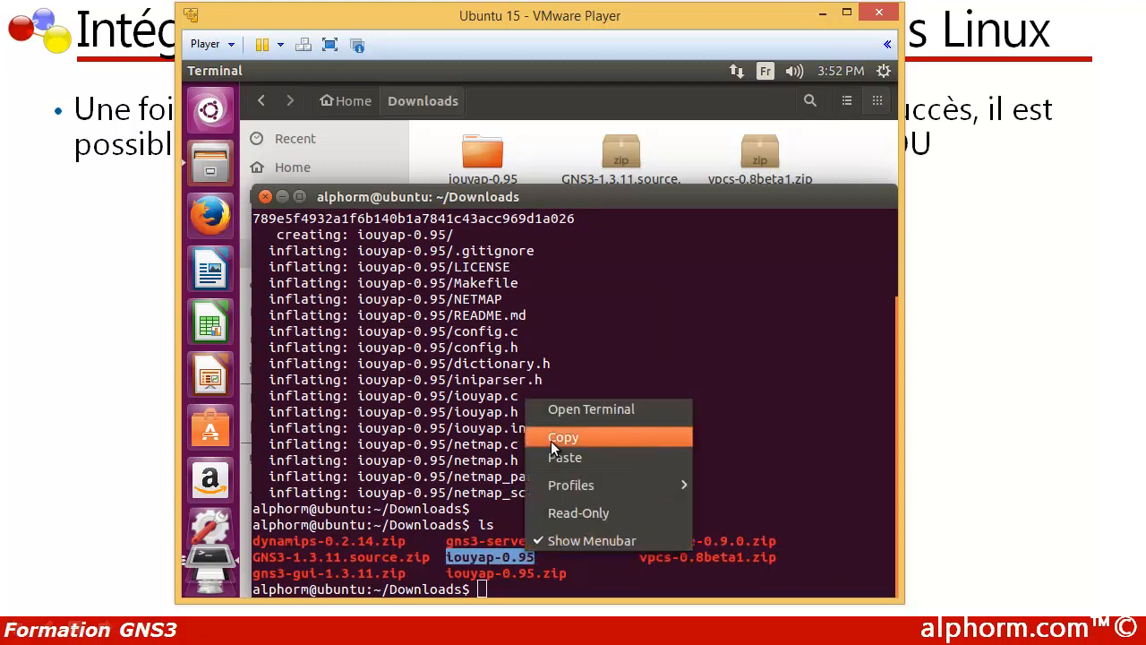
left_click(559, 438)
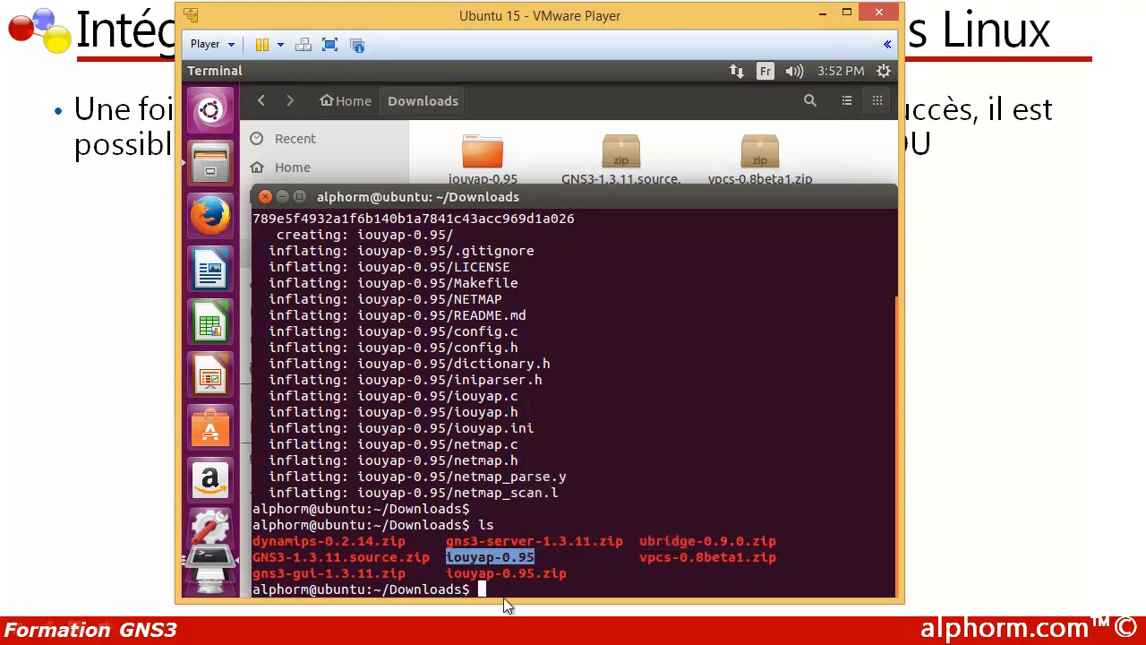
left_click_drag(519, 201, 520, 112)
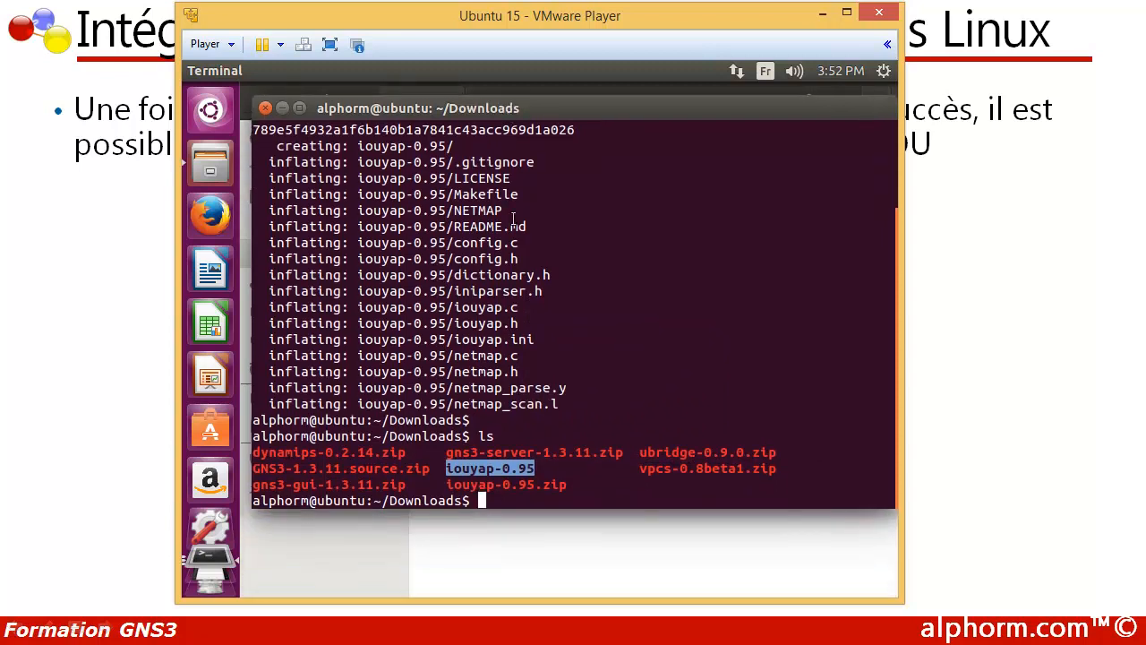
left_click(491, 502)
type("cd")
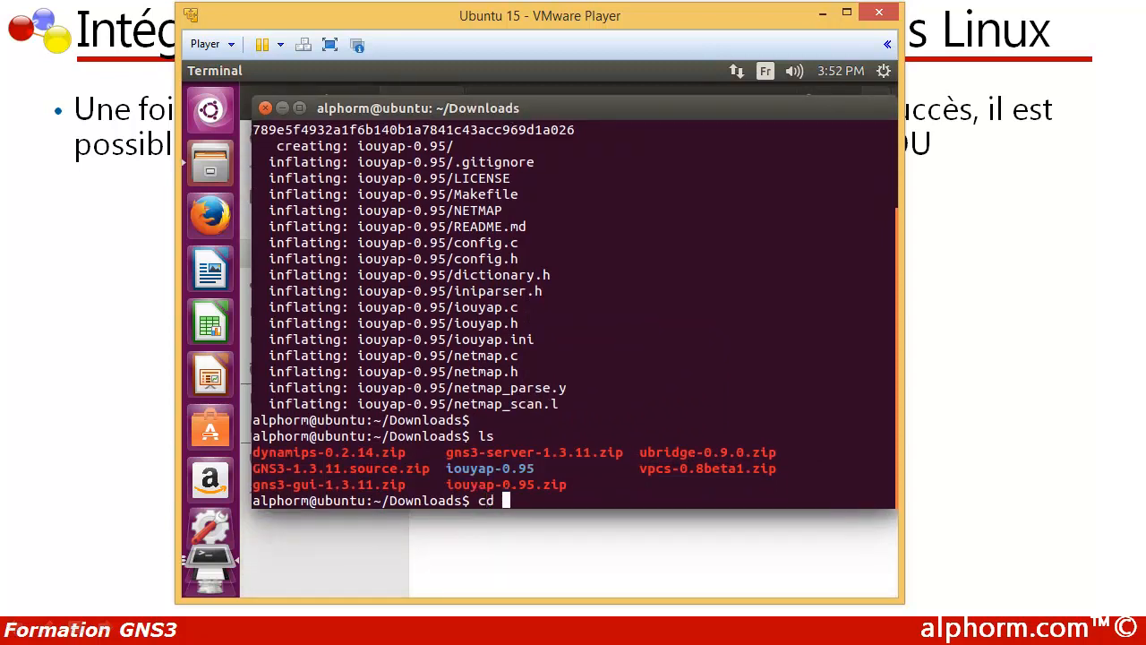
right_click(567, 499)
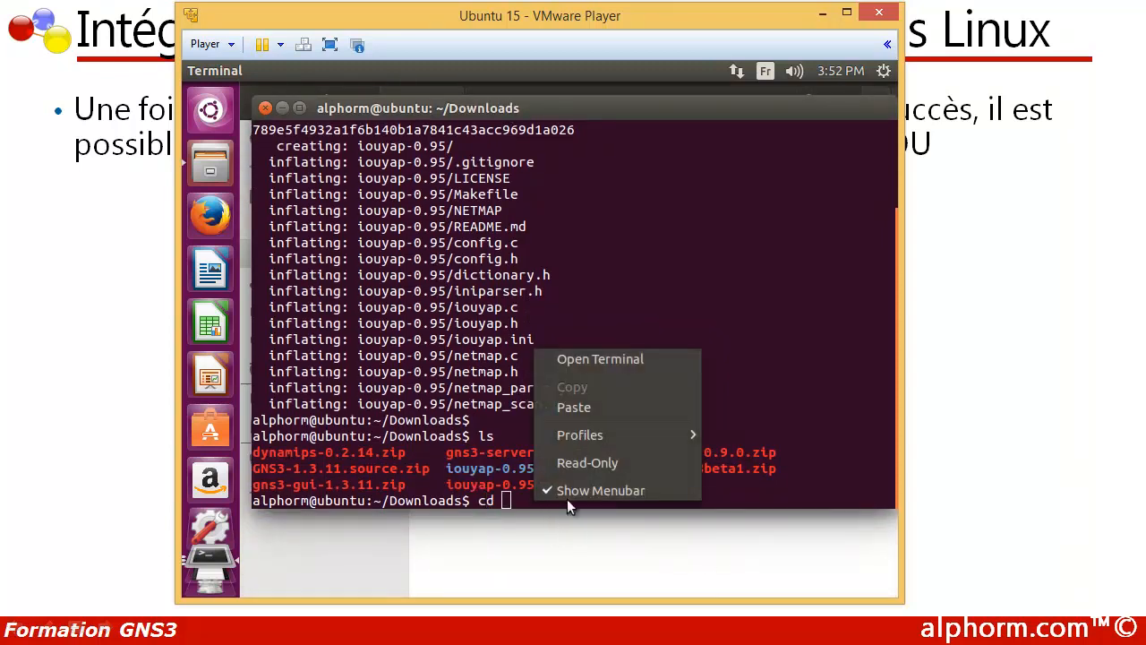
left_click(579, 408)
key("Return")
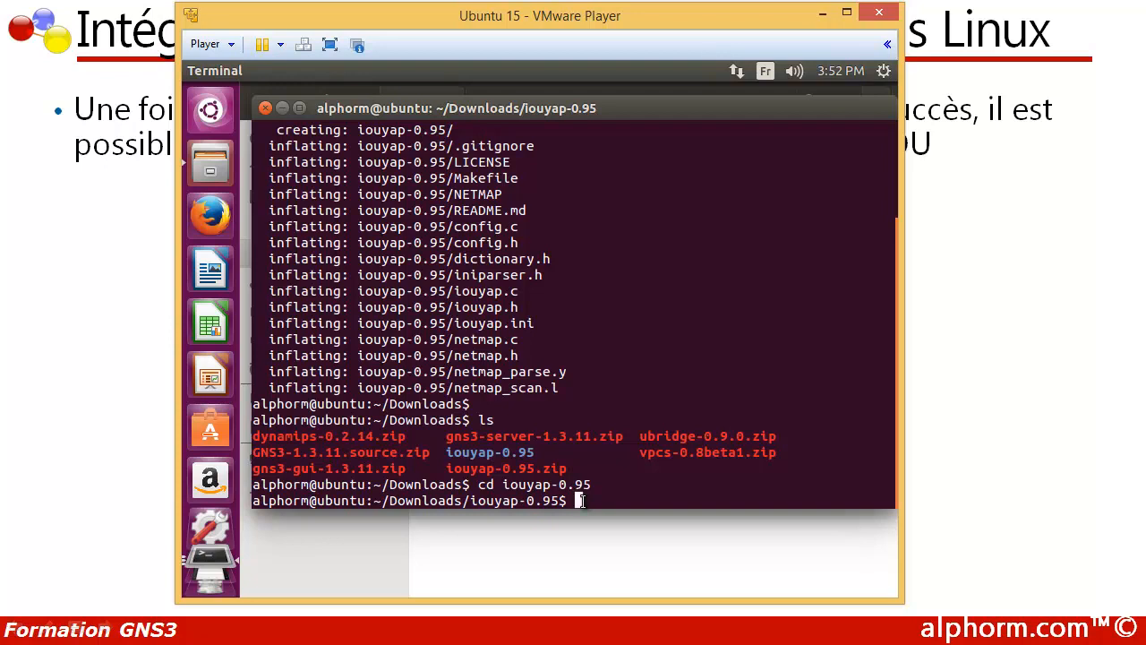
Step: Run sudo make install in the iouyap-0.95 directory and enter the sudo password to build iouyap
type("sudo make ")
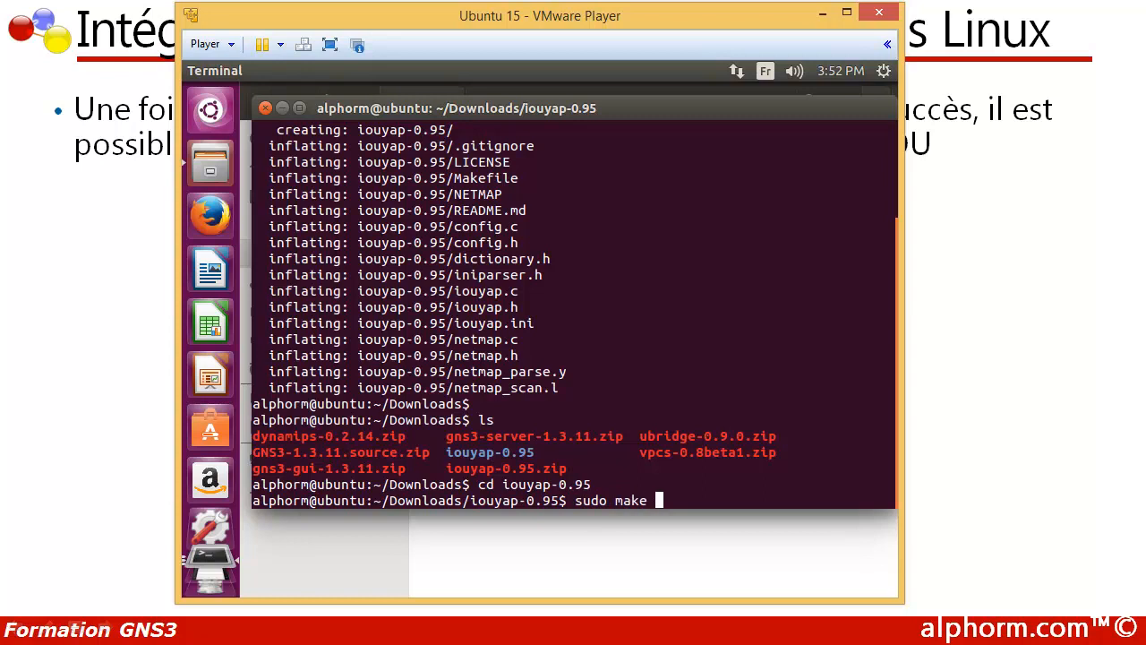
type("install")
key("Return")
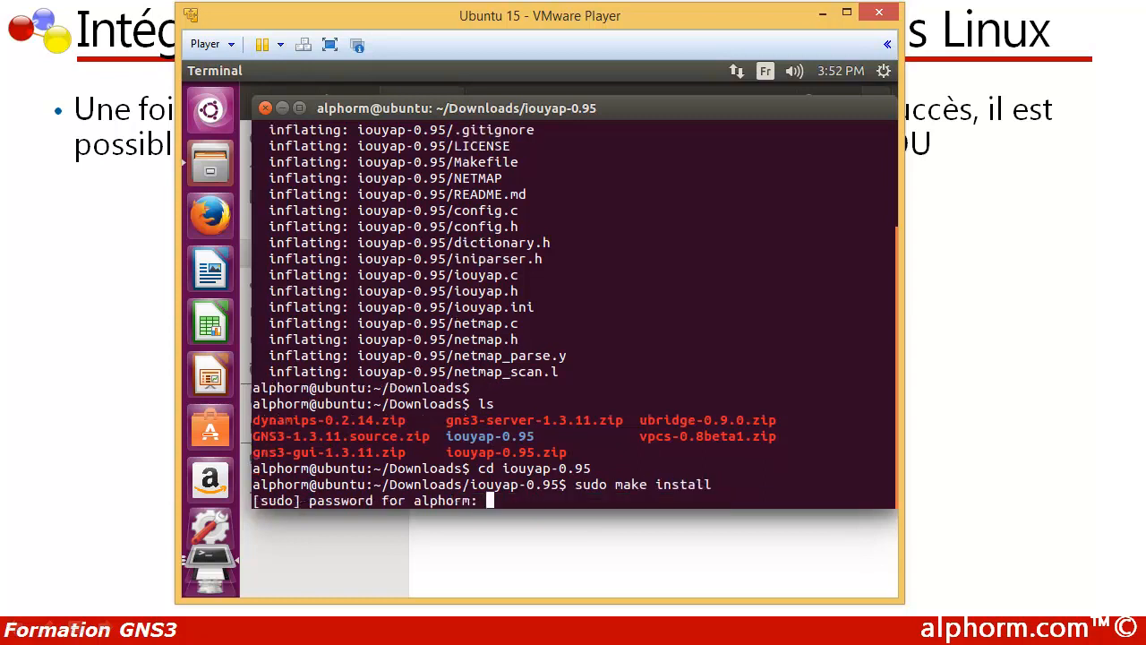
key("Return")
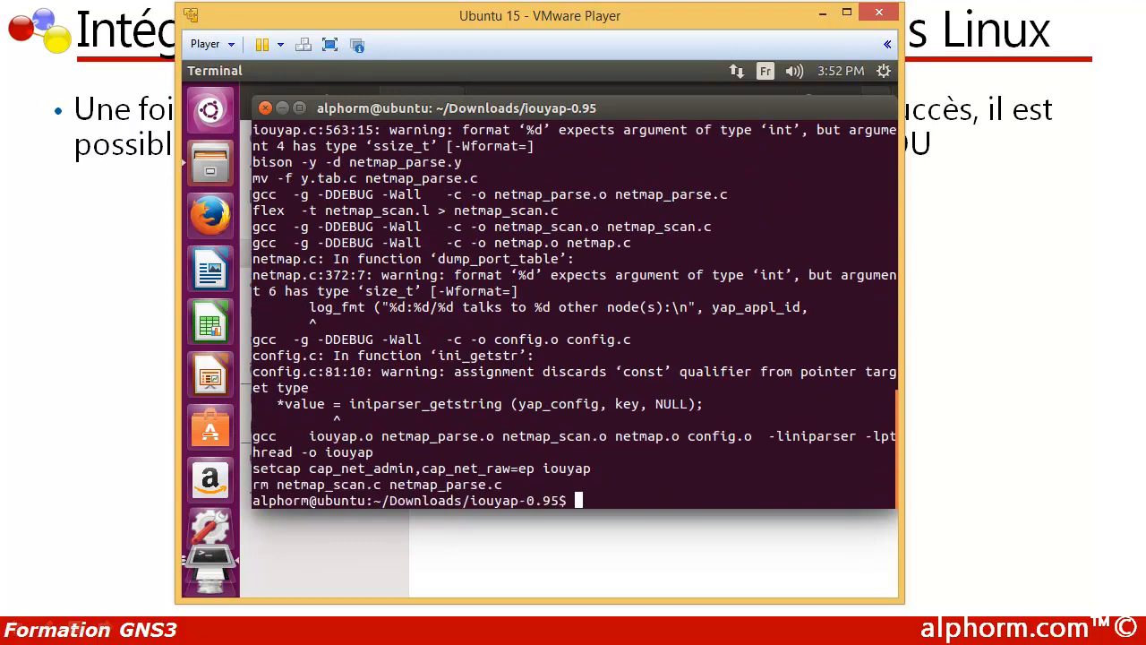
key("Return")
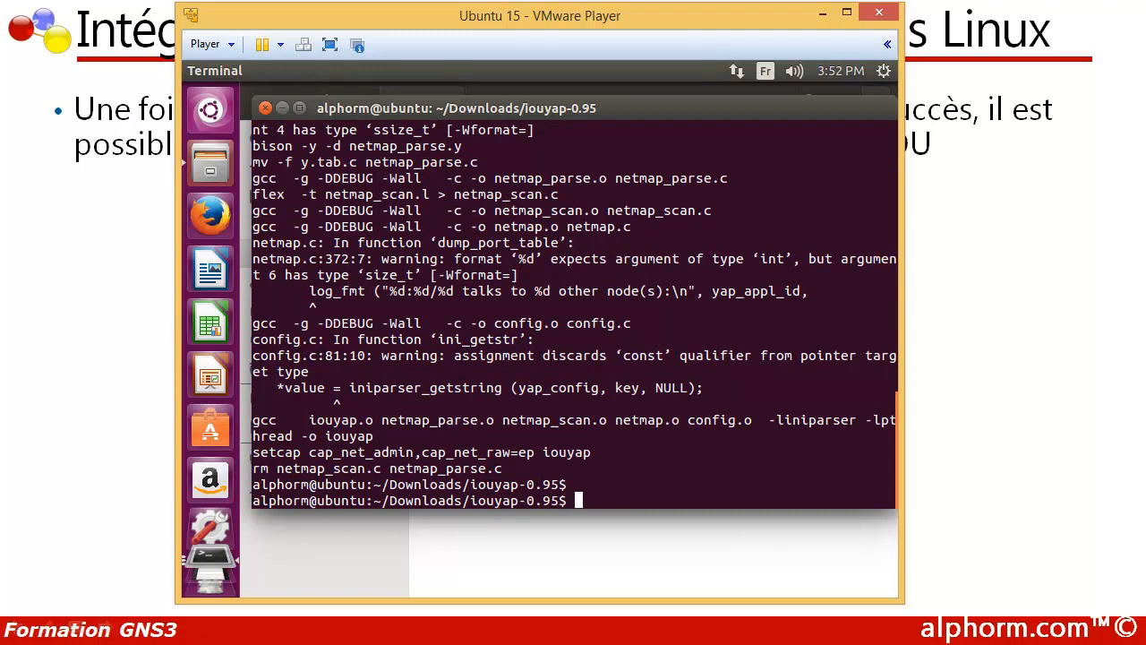
Step: Copy the built iouyap binary to /usr/local/bin with sudo cp
type("sudo")
type("cp iou")
key("Tab")
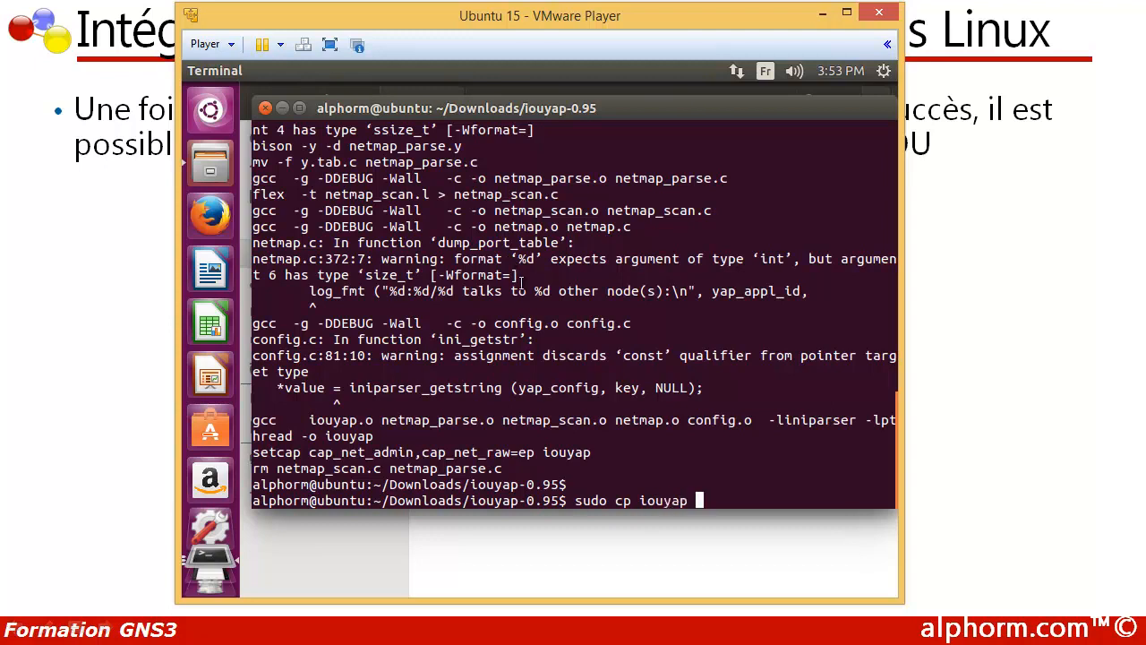
type("/usr/local")
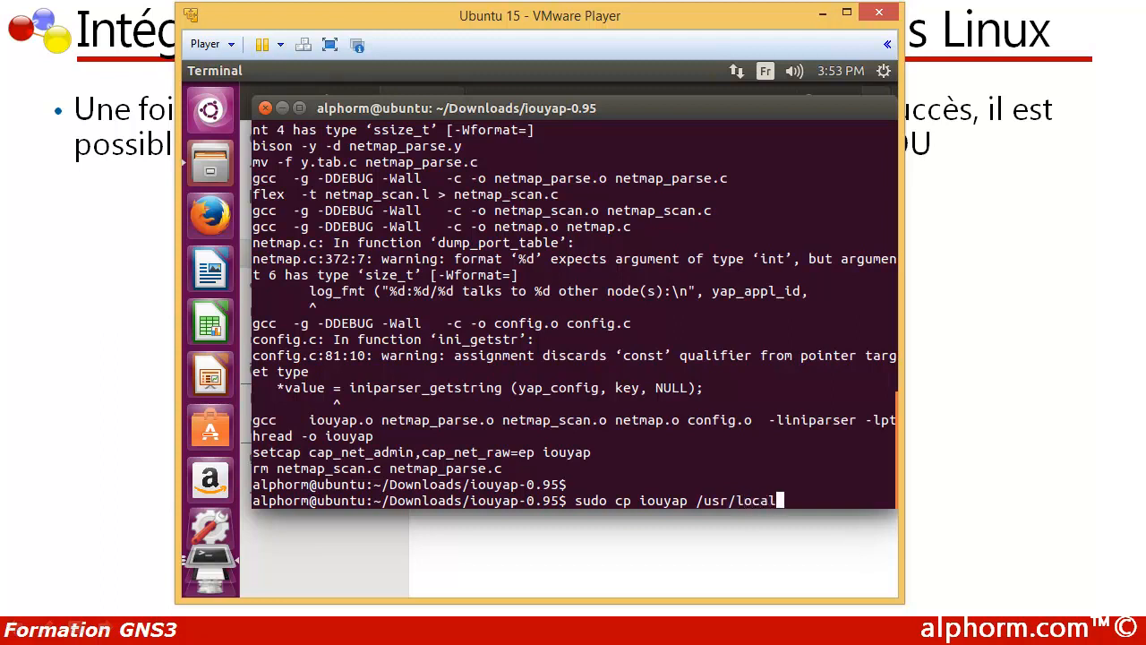
type("/bin")
key("Return")
Step: Exit the iouyap-0.95 terminal session and close the Downloads file window and the remaining Desktop terminal
key("Return")
type("exit")
key("Return")
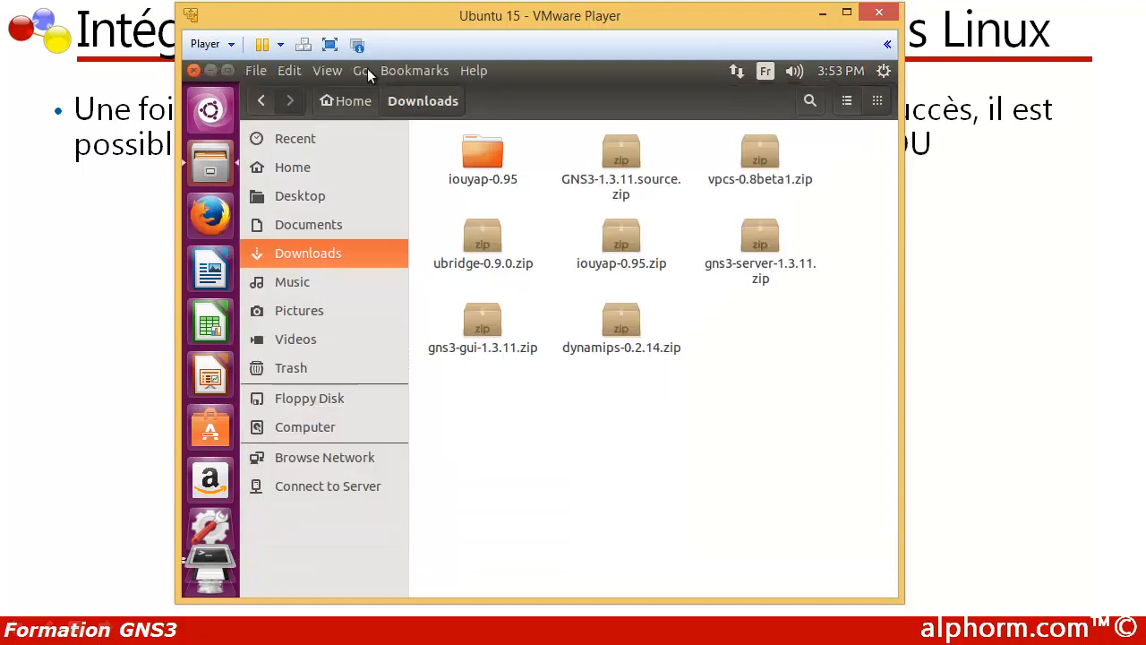
mouse_move(233, 66)
left_click(194, 70)
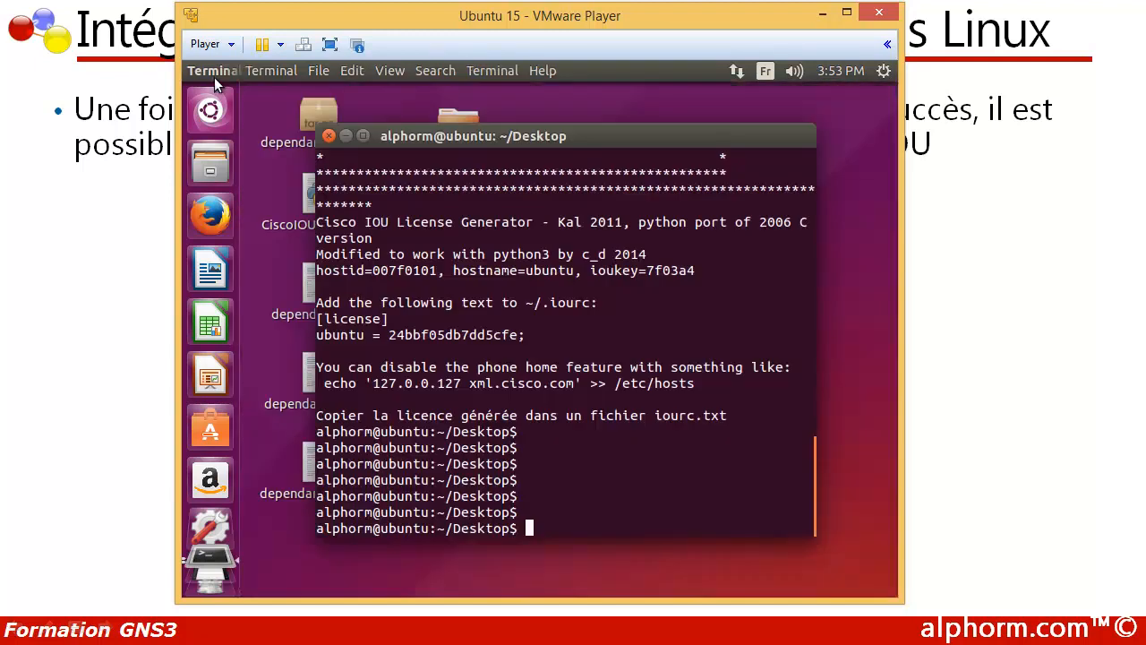
left_click(328, 136)
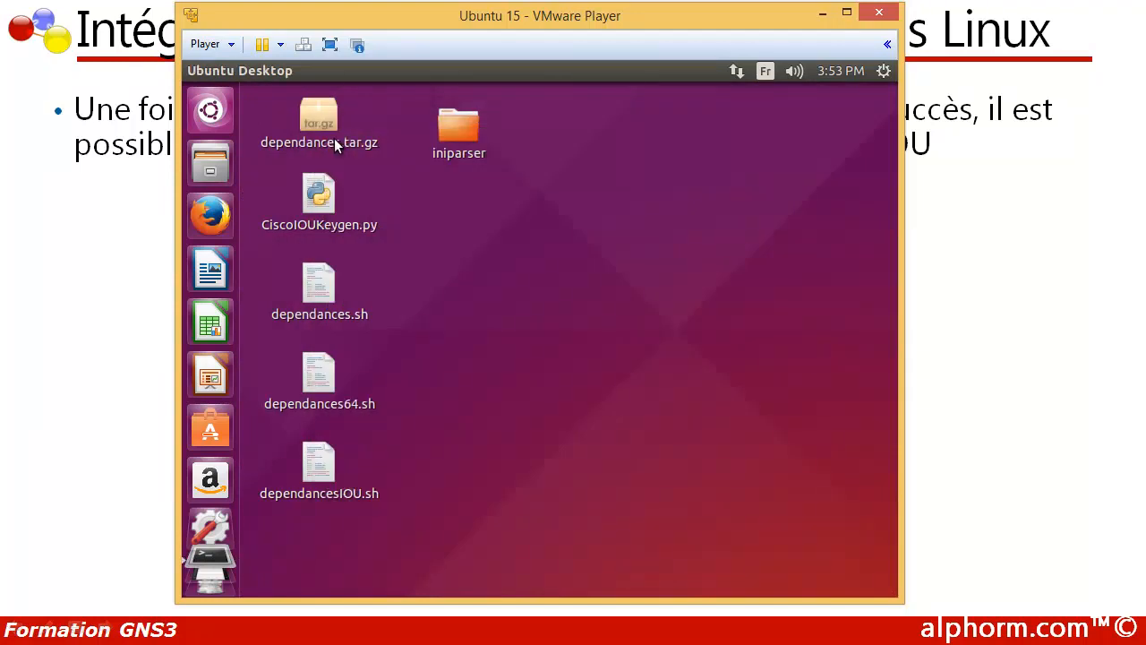
Step: Check the IOU images and licence file in the home directory's IOU folder and close the file window
left_click(223, 172)
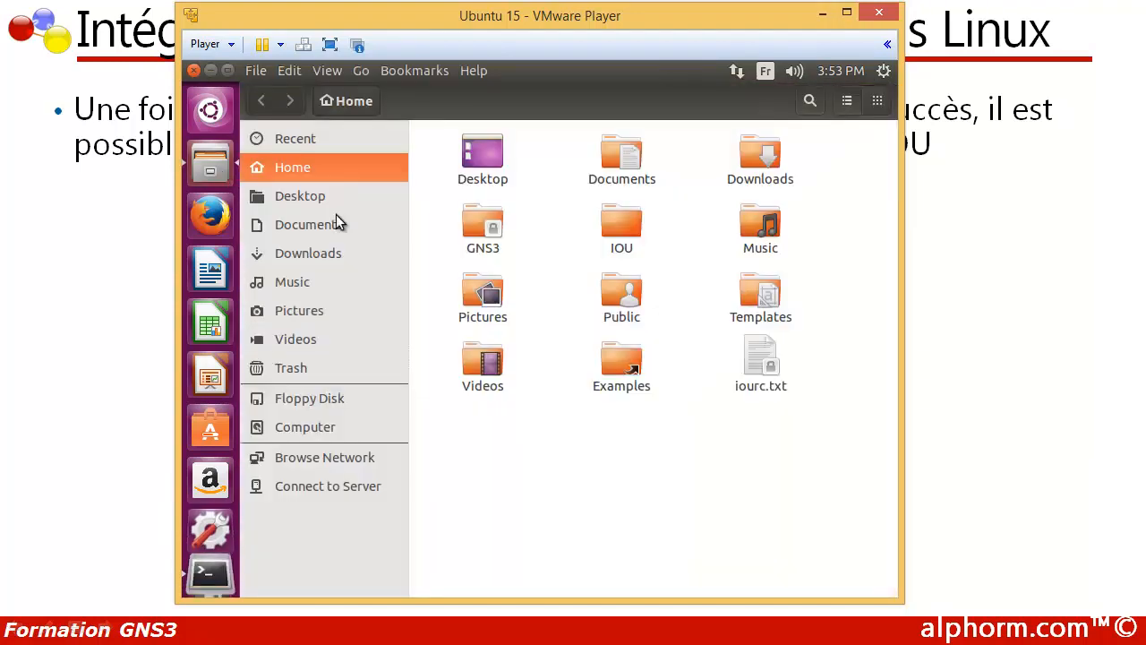
double_click(614, 225)
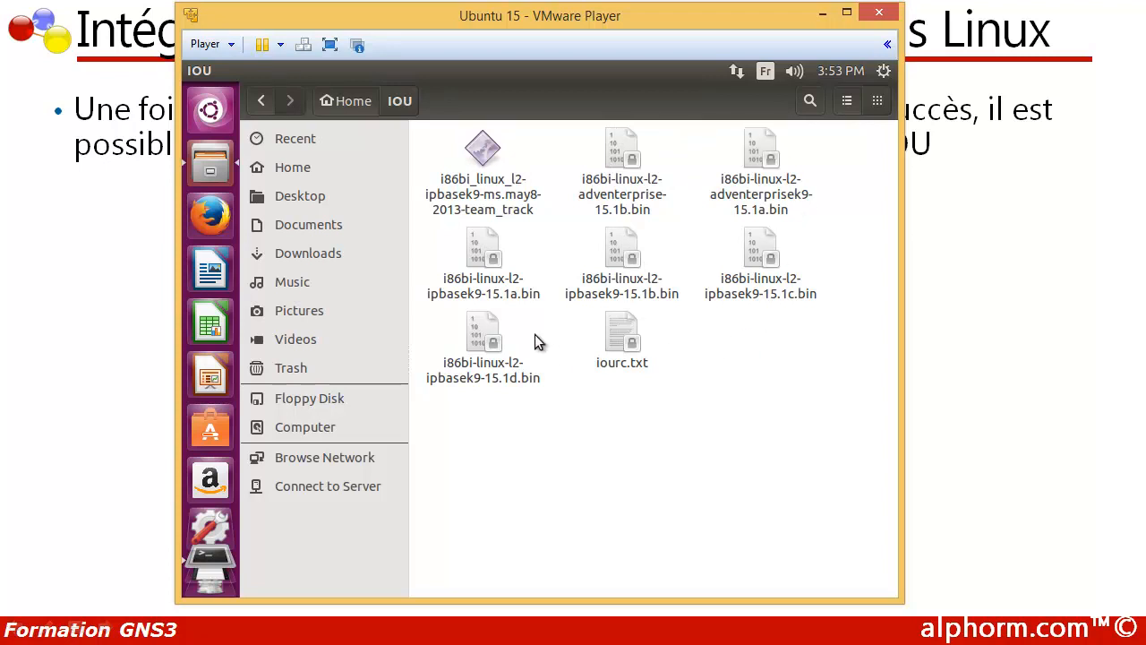
mouse_move(191, 72)
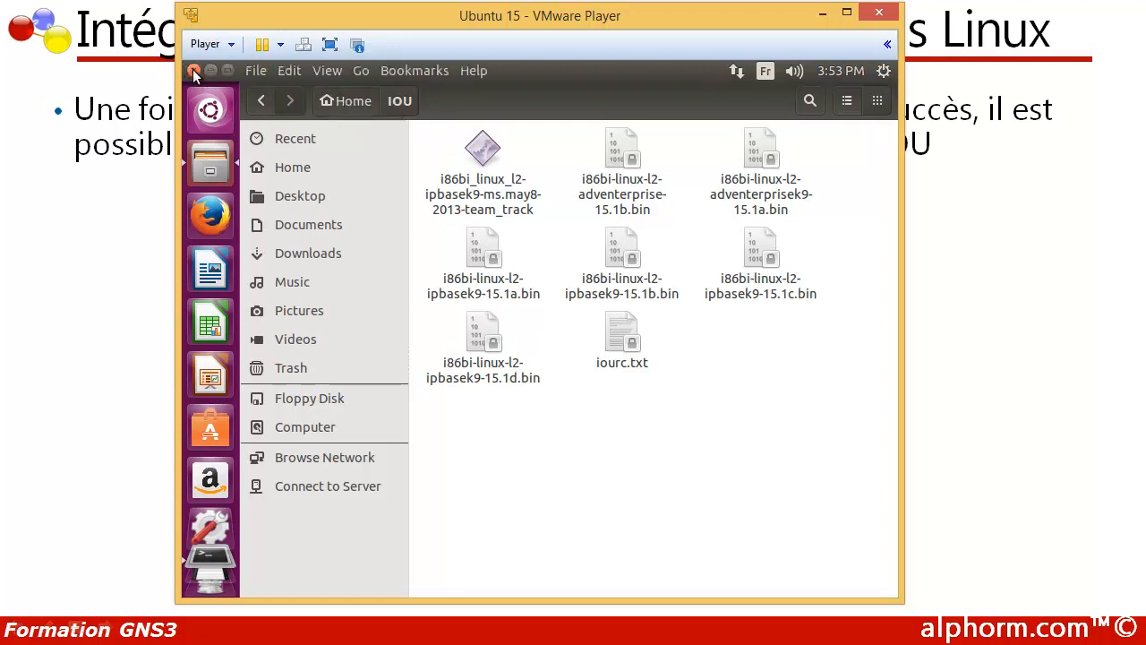
left_click(191, 70)
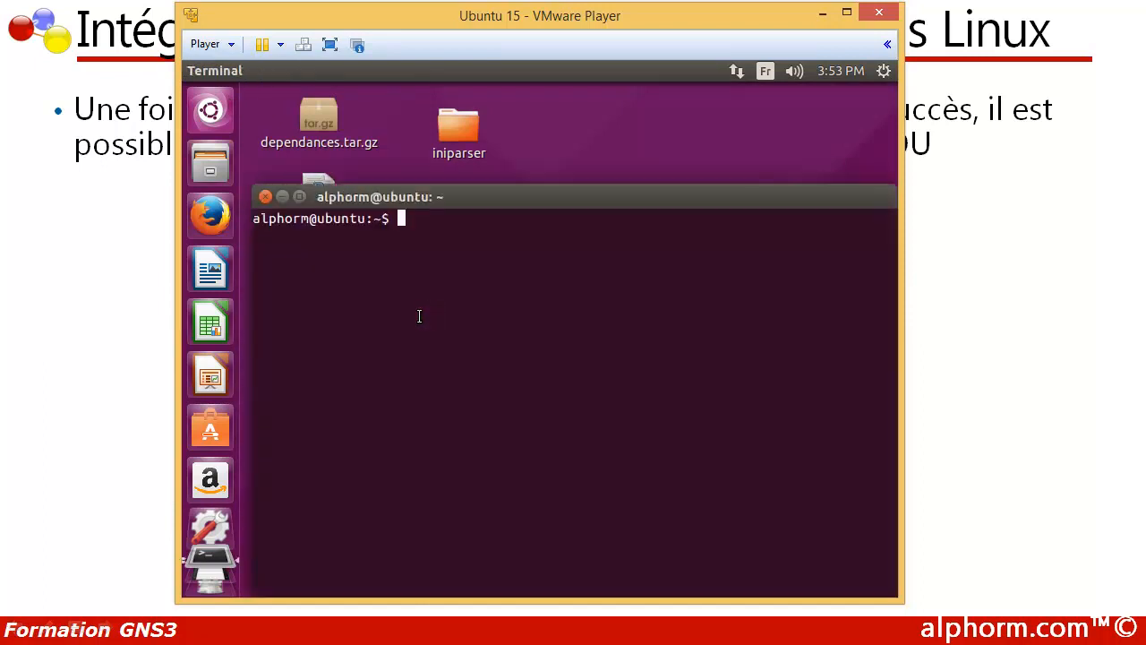
Step: Launch GNS3 from a terminal with sudo gns3 and show its Topology Summary
type("sudo gns3")
key("Return")
left_click_drag(755, 395, 791, 193)
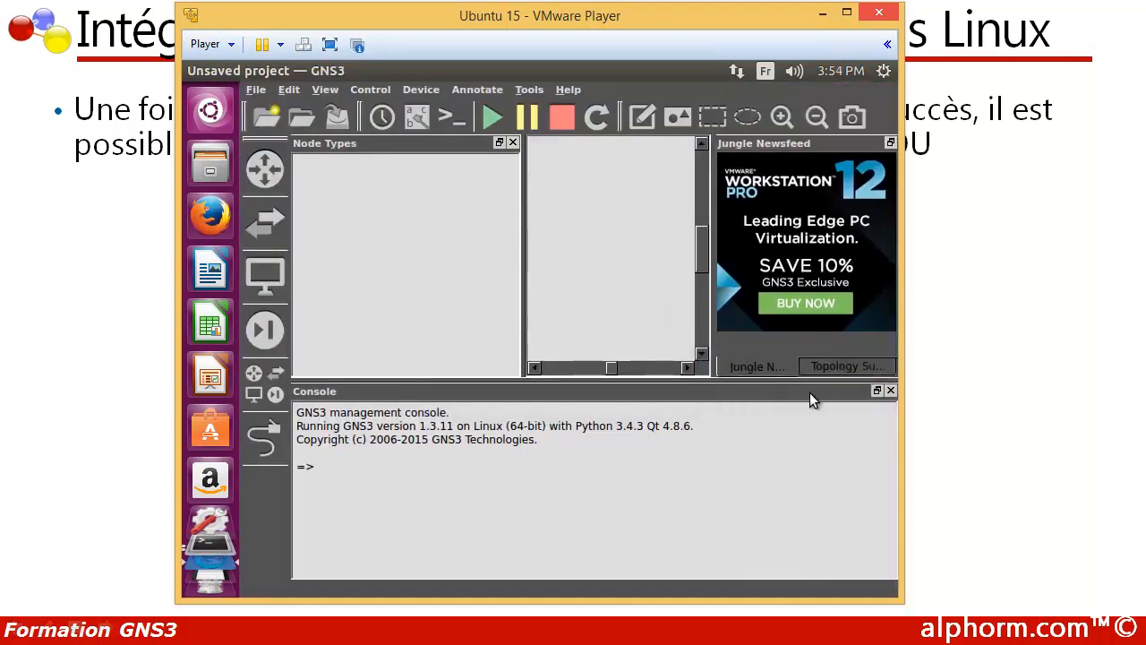
left_click(808, 366)
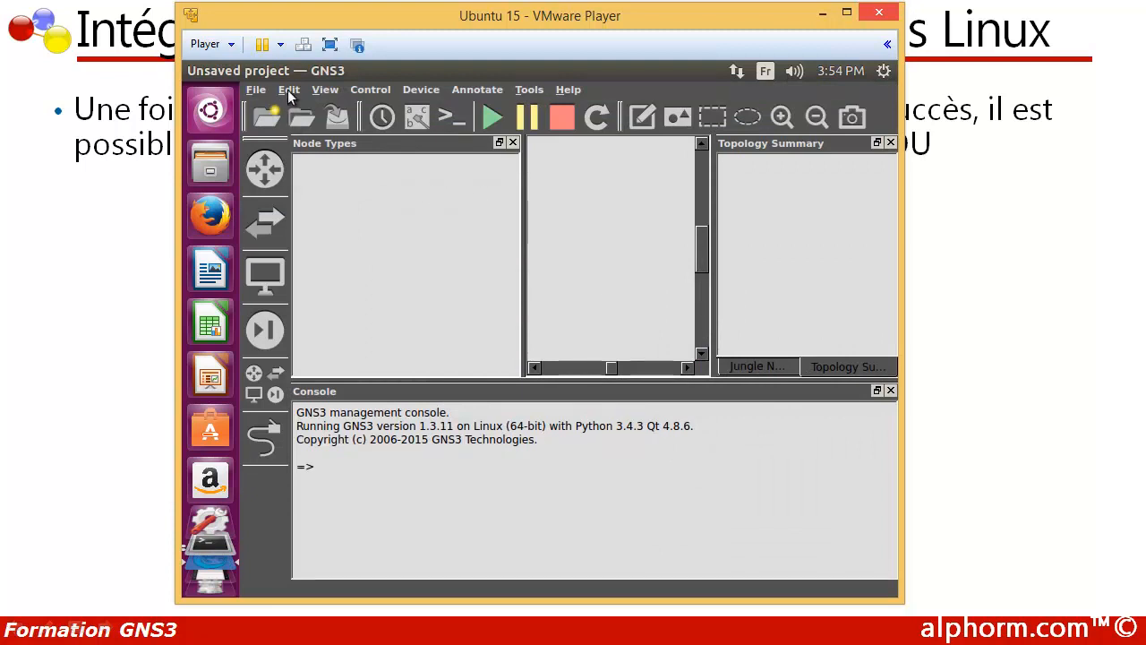
Step: In the IOS on UNIX preferences, set the IOURC licence path to iourc.txt in the home directory's IOU folder
left_click(288, 90)
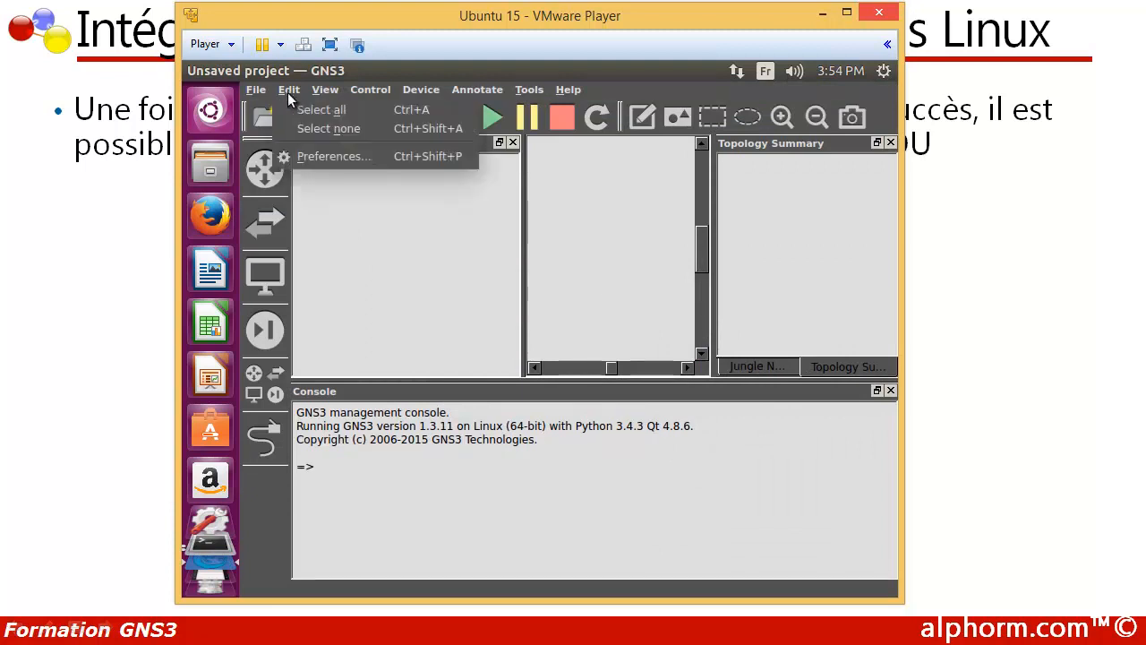
left_click(311, 157)
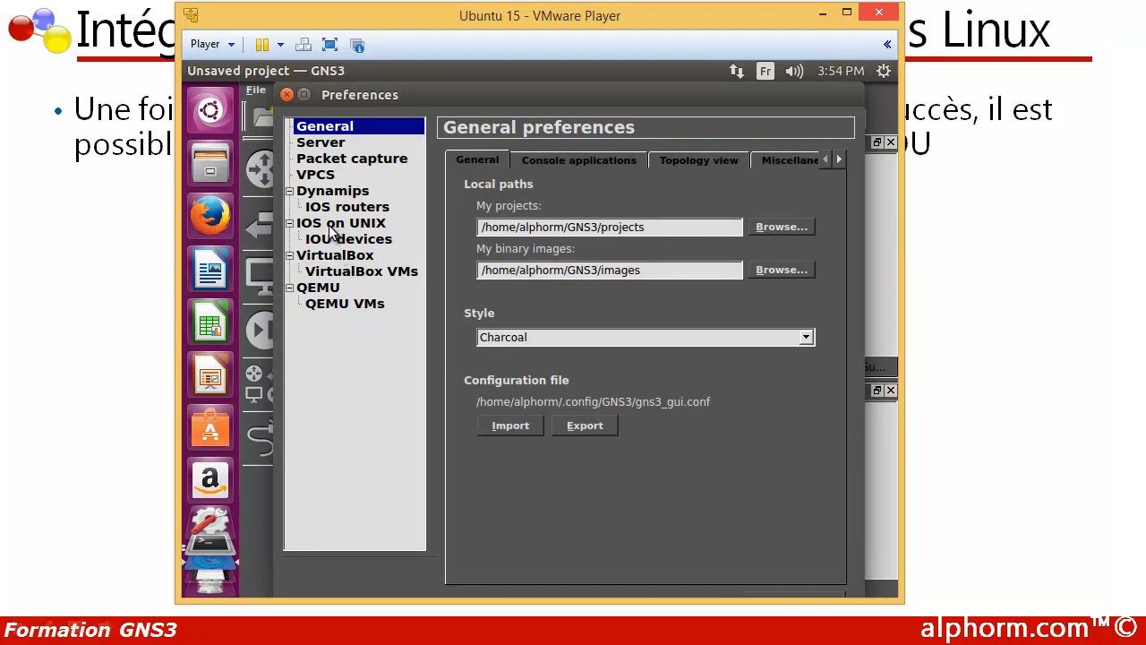
left_click(333, 227)
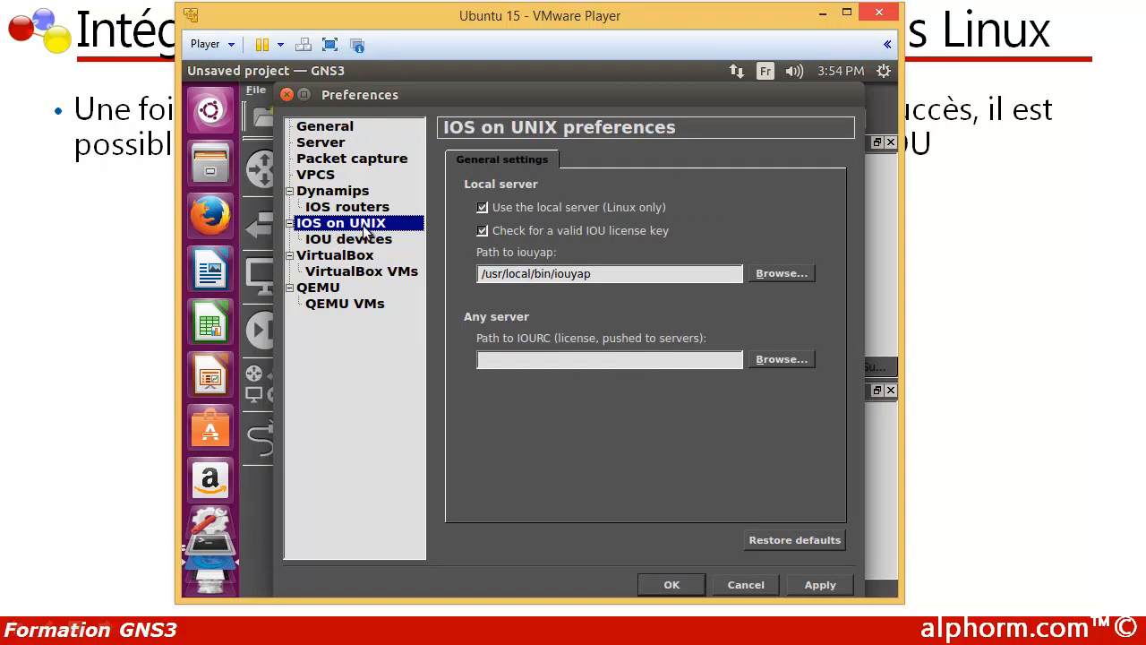
left_click(782, 359)
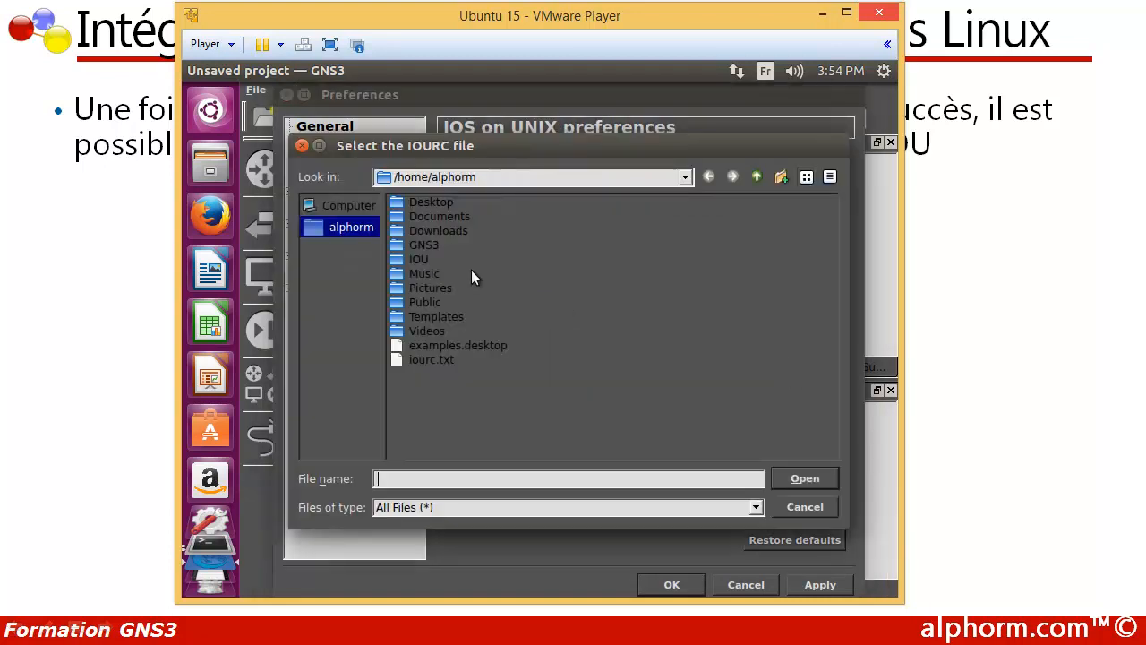
double_click(417, 256)
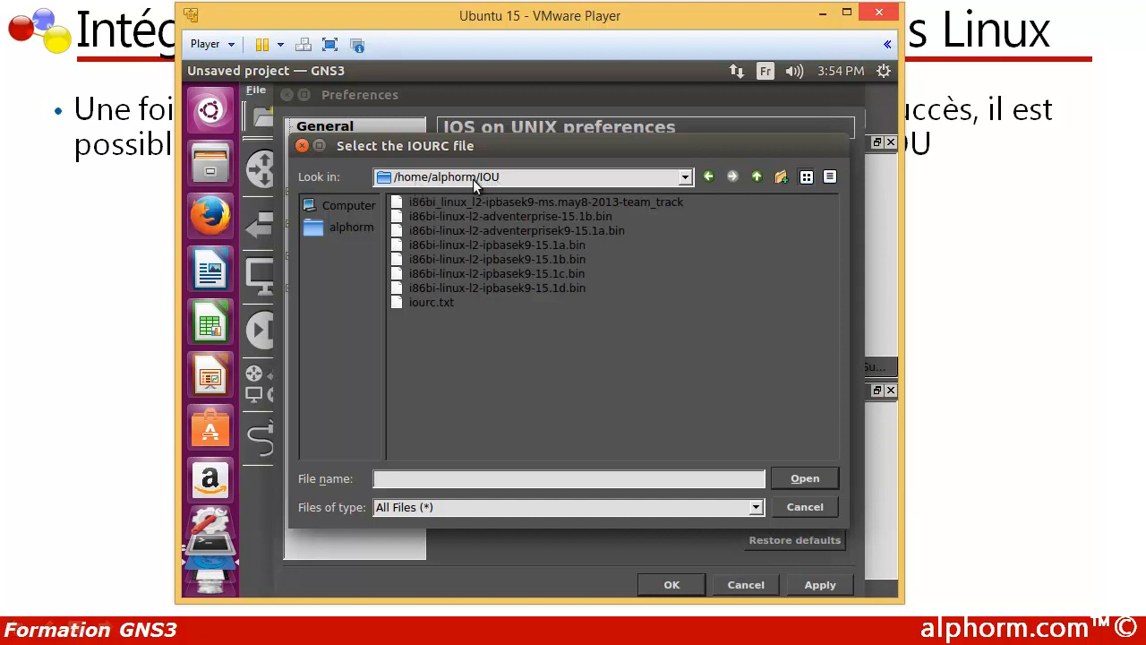
left_click(436, 303)
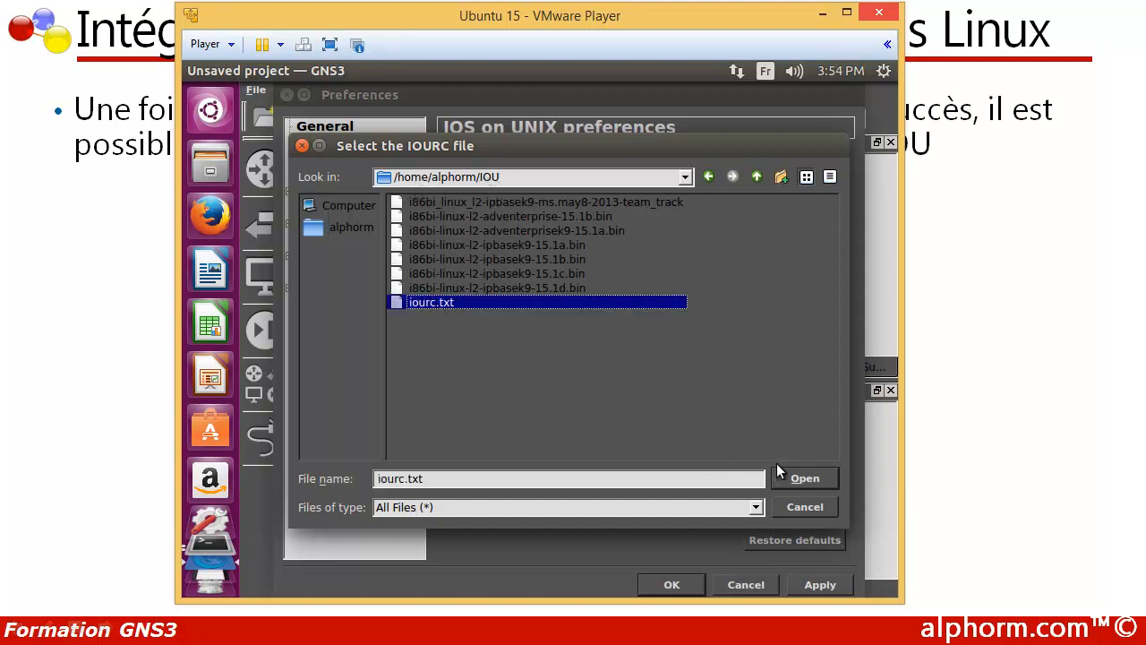
left_click(794, 478)
Step: Create an IOU device template named Switch from i86bi-linux-l2-adventerprise-15.1b.bin, keeping the L2 image type and accepting the image copy
left_click(347, 240)
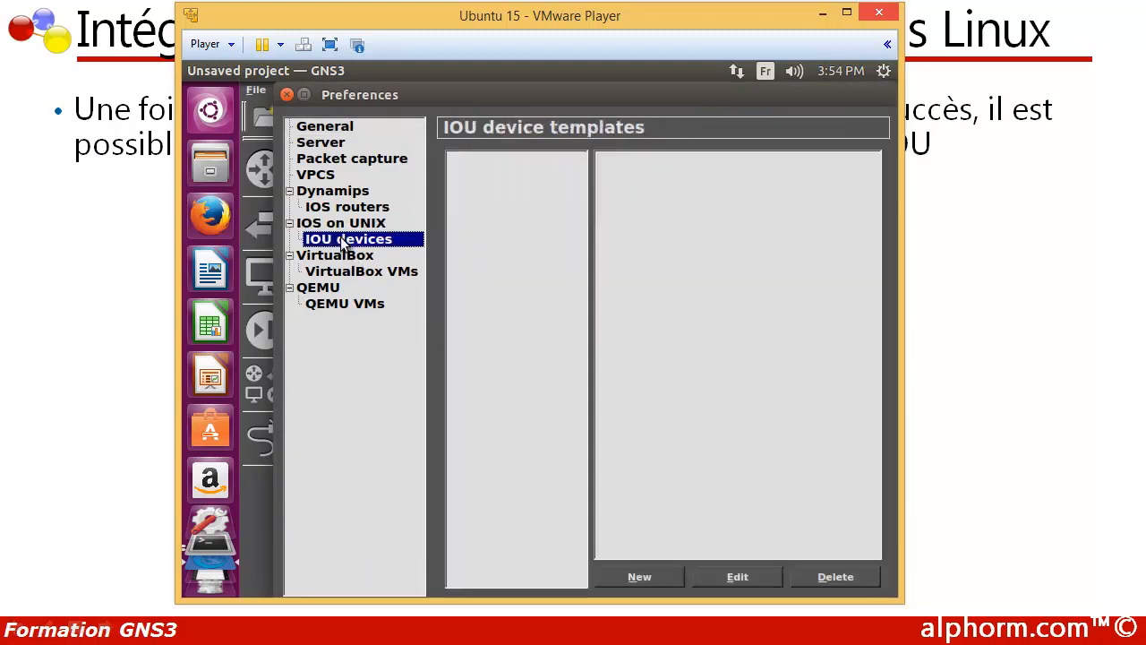
left_click(641, 578)
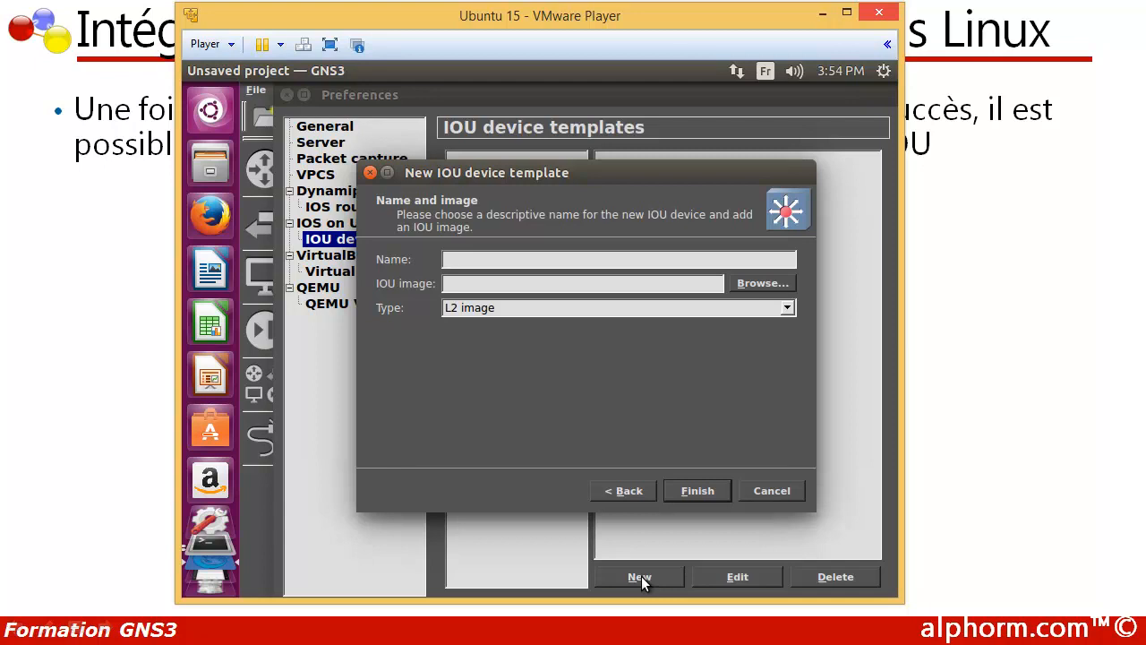
type("Switch")
left_click(750, 284)
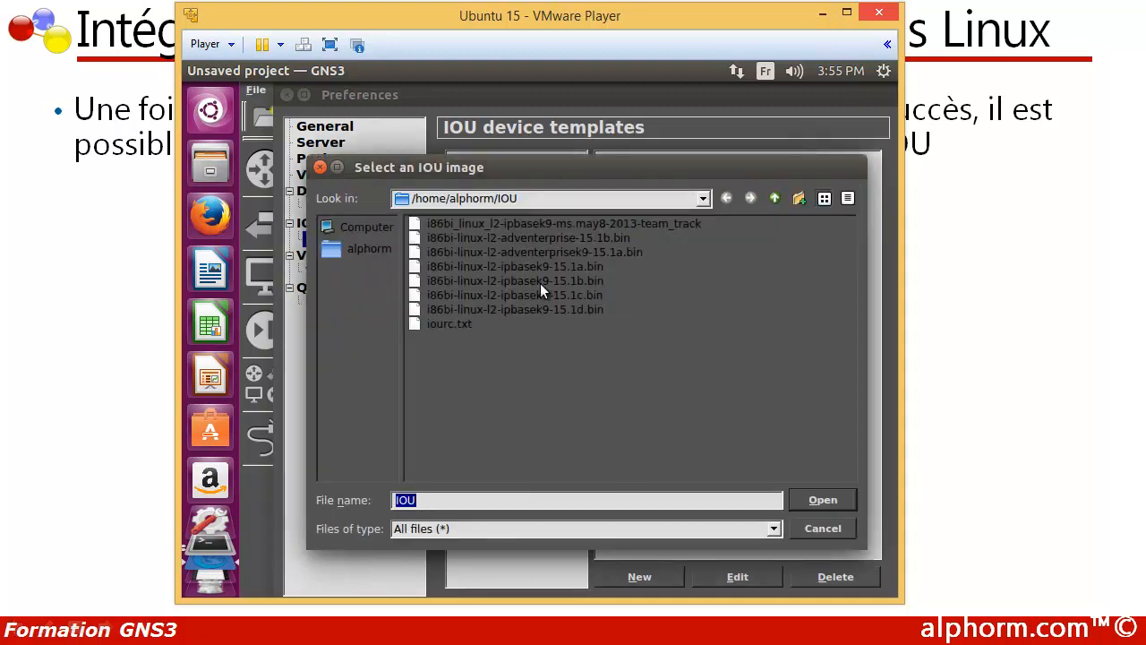
left_click(527, 237)
left_click(810, 501)
left_click(550, 341)
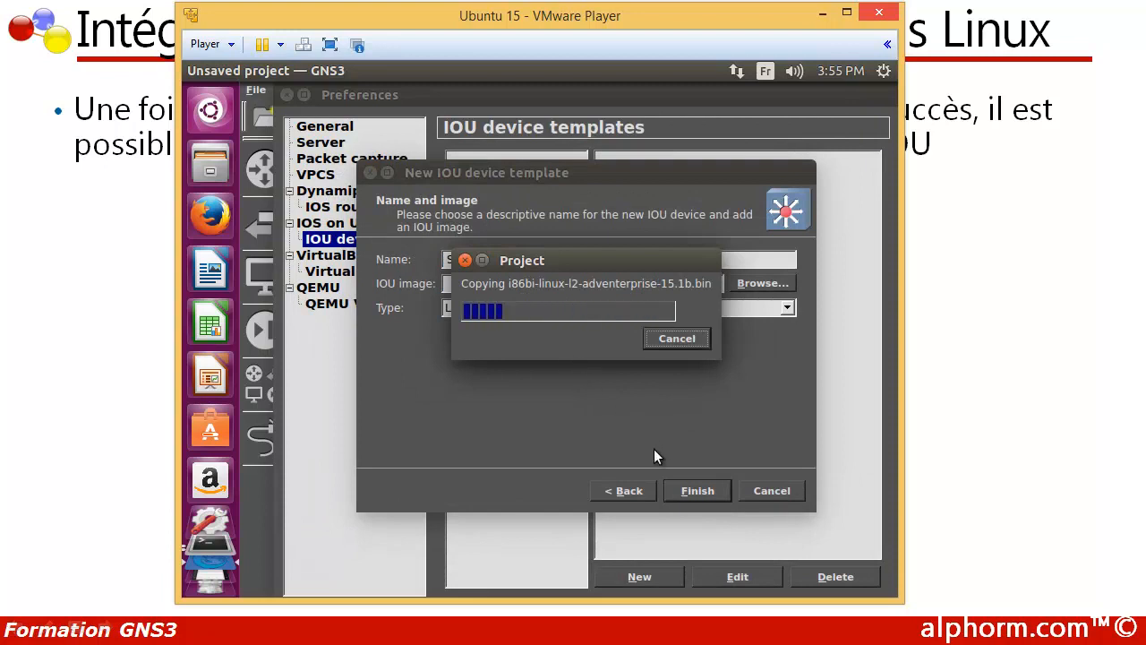
left_click(694, 490)
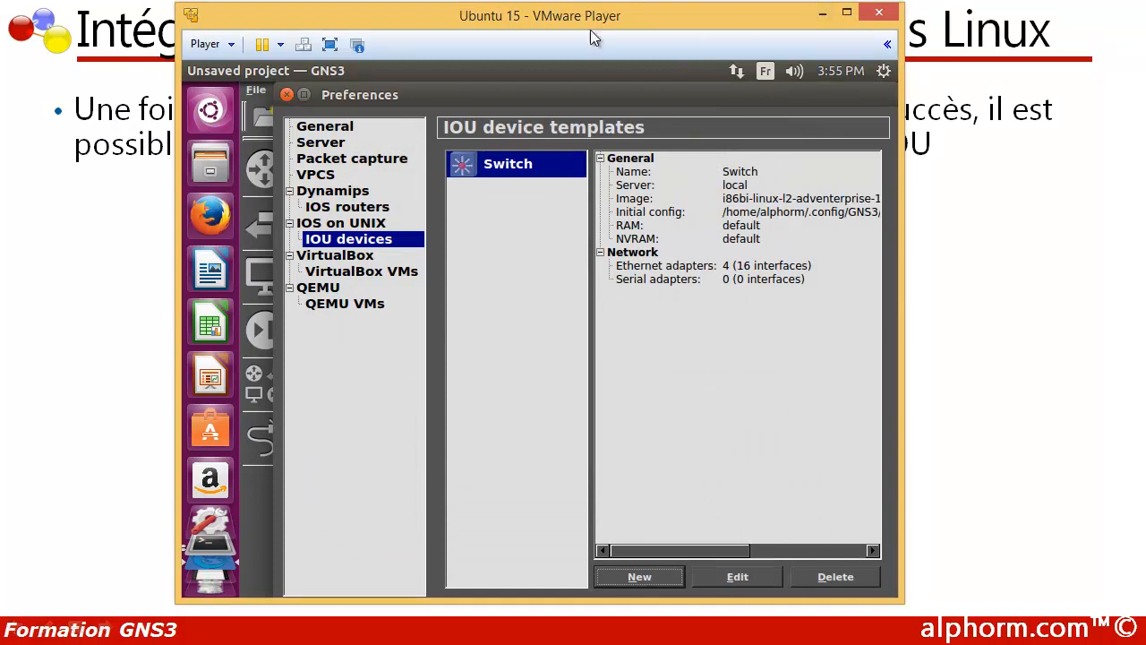
Step: Apply and close the GNS3 preferences, enlarging the virtual machine window only while confirming them
left_click(846, 13)
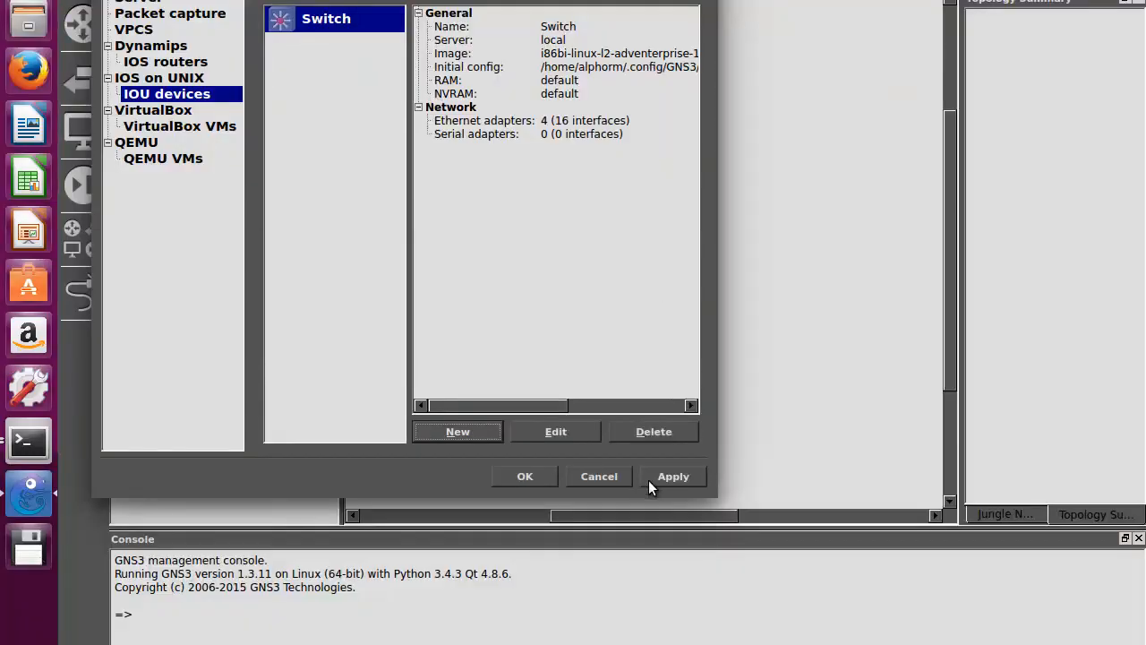
left_click(657, 475)
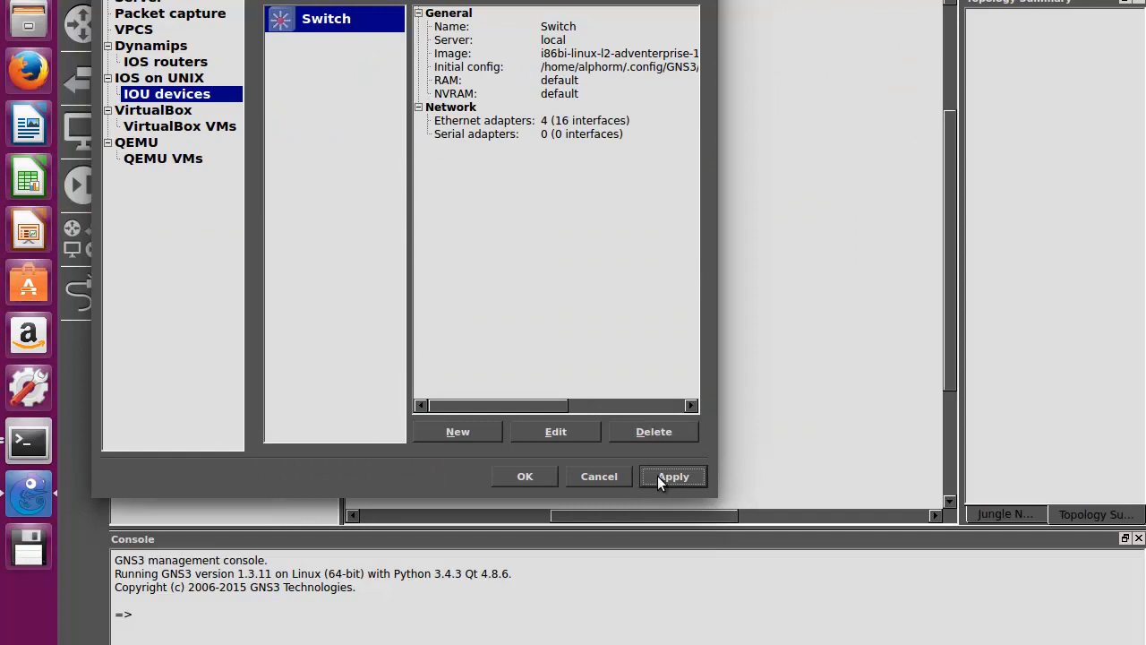
left_click(528, 477)
left_click(1089, 0)
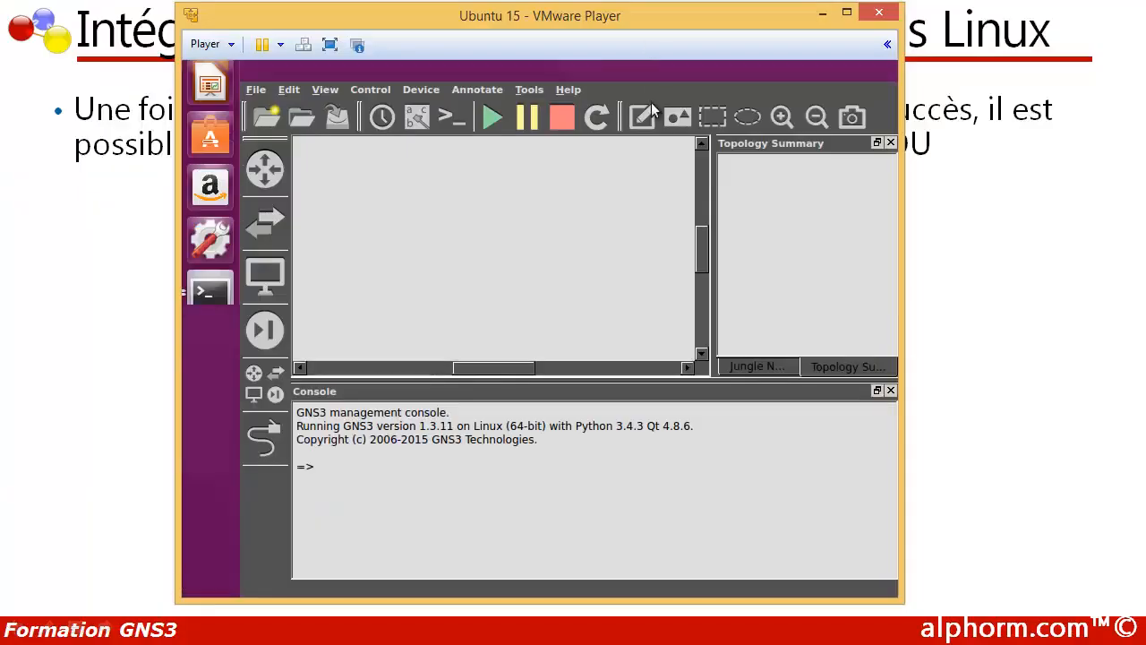
Step: List all devices, place one Switch IOU device in the topology and widen the workspace around it
left_click(265, 383)
left_click_drag(564, 382, 573, 473)
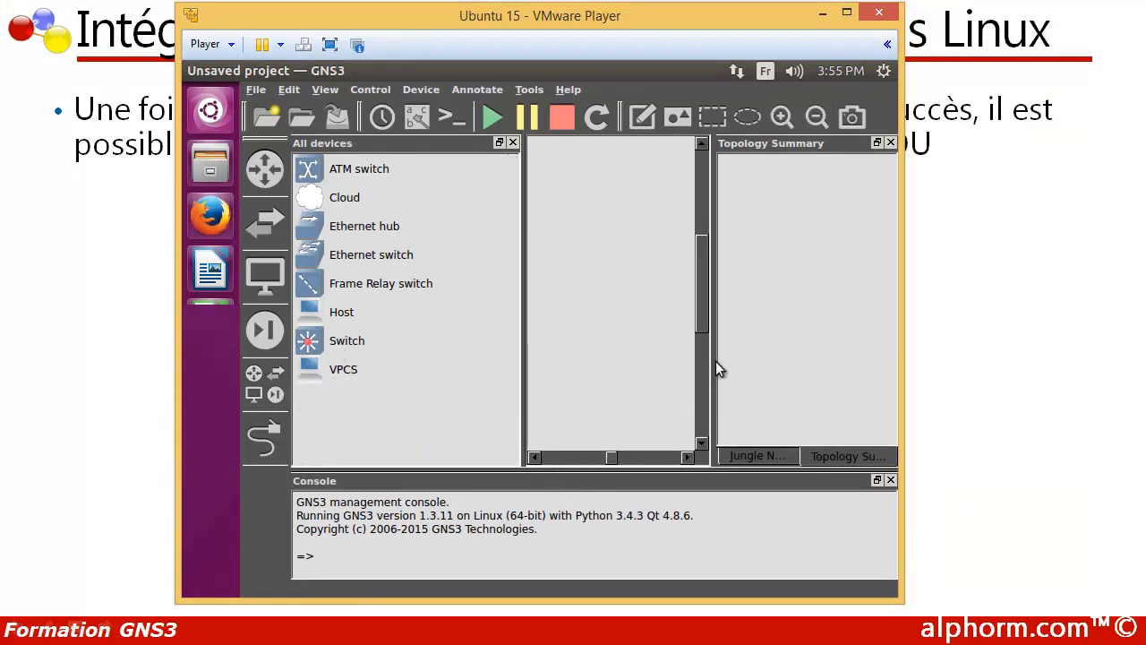
left_click(335, 340)
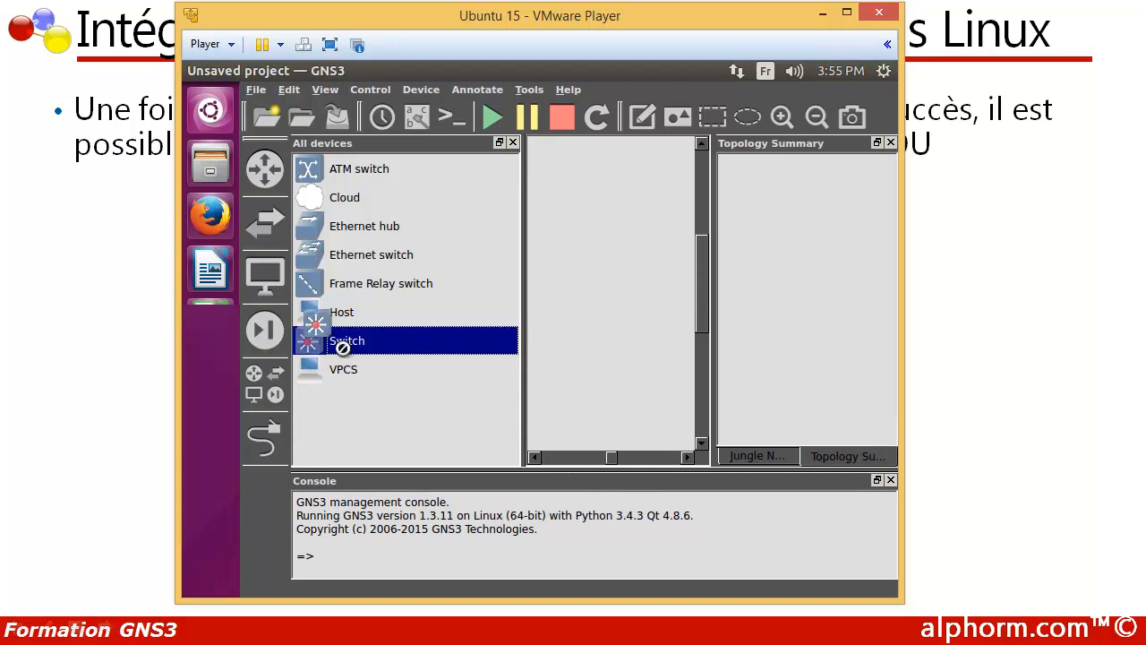
left_click_drag(307, 356, 629, 259)
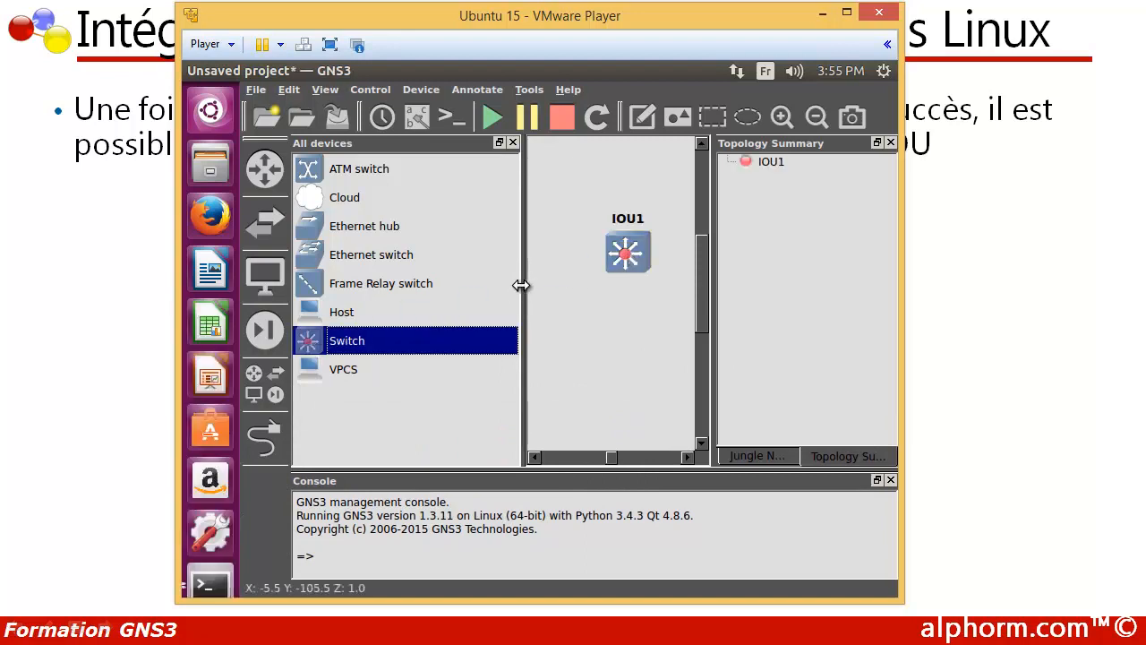
left_click_drag(522, 286, 397, 292)
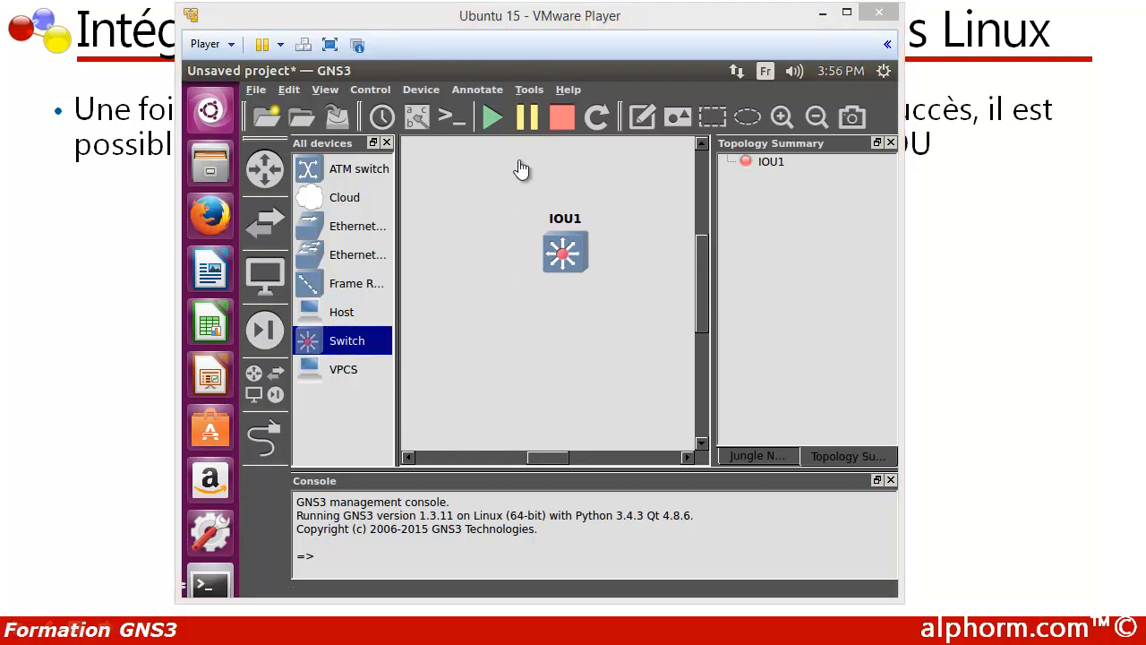
Step: Start all devices in the topology and open the IOU switch's console
left_click(486, 119)
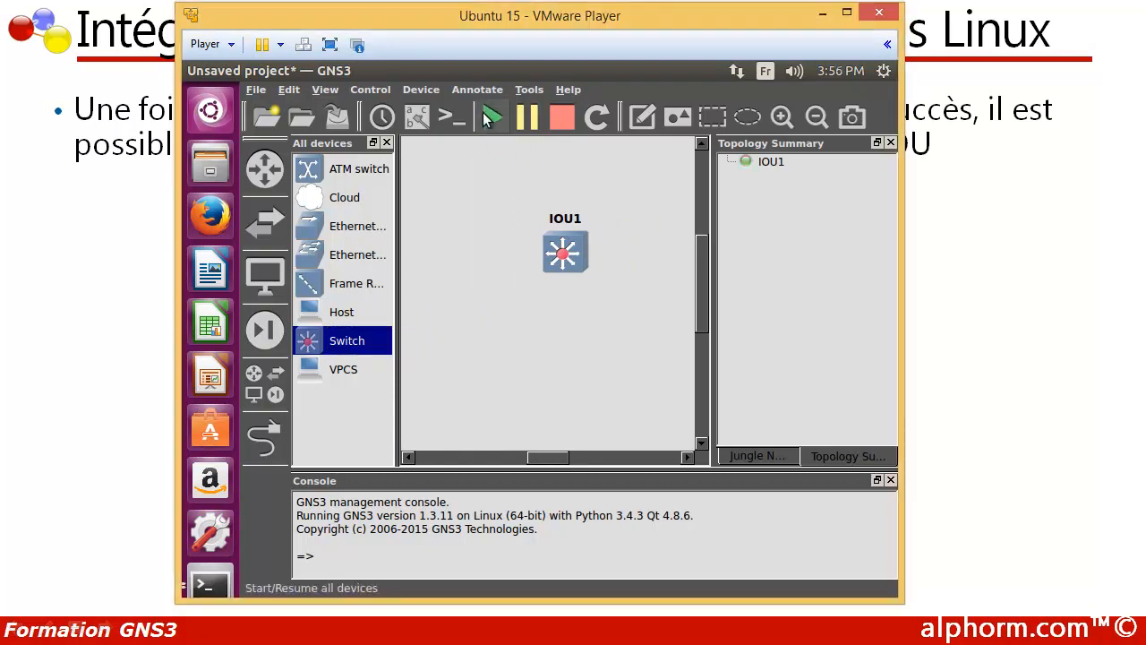
left_click(445, 119)
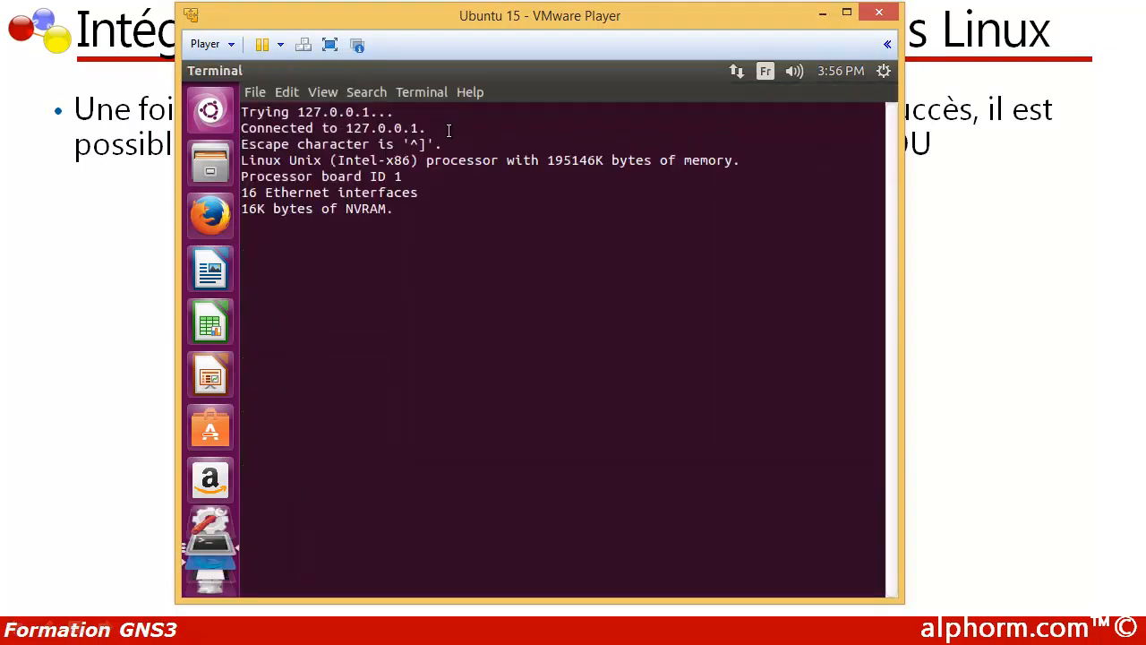